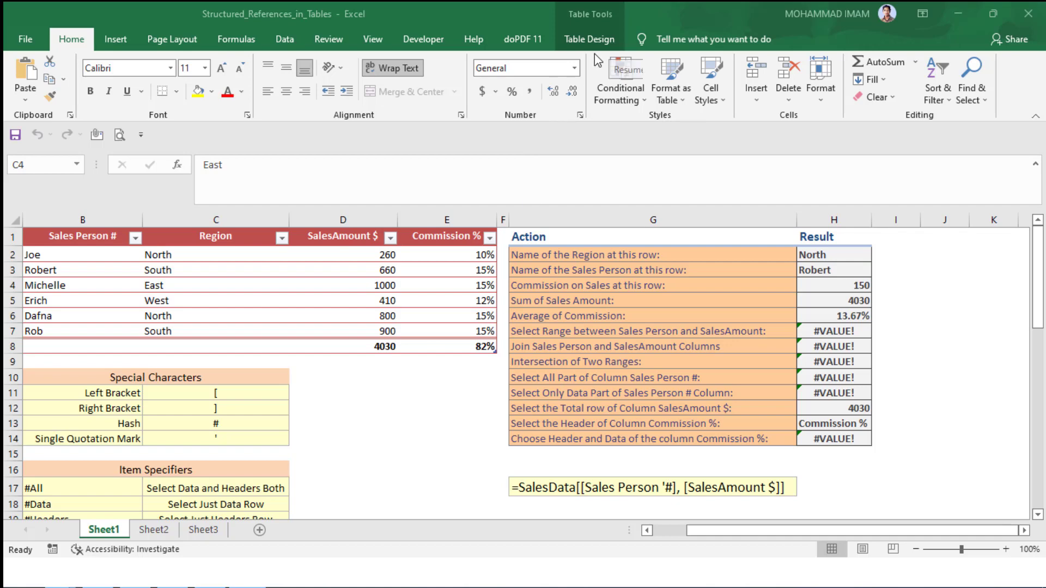
Step: Select the sales table's data range through its defined name, Table1
click(243, 289)
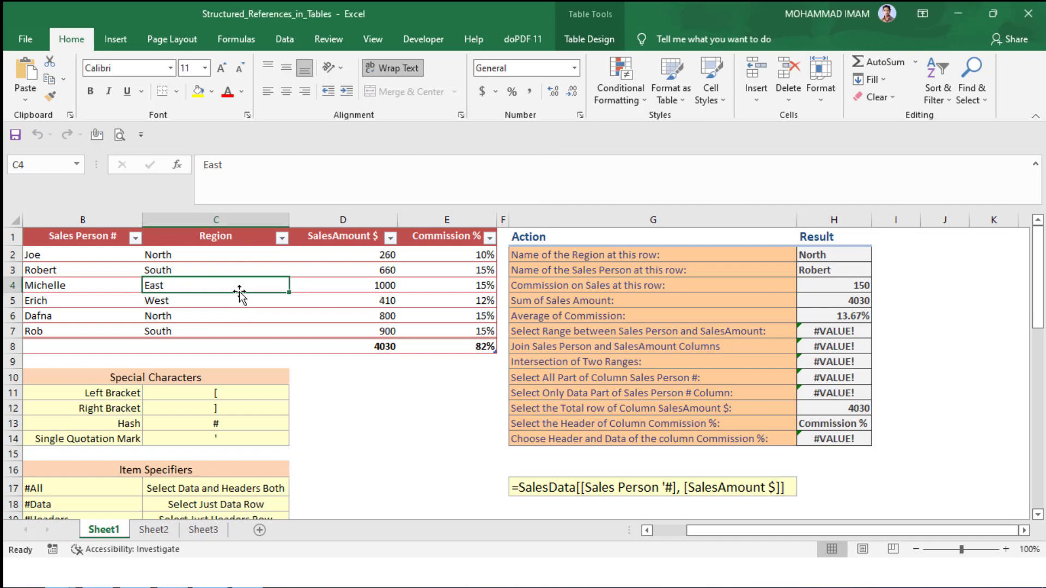
drag(52, 243, 388, 357)
click(301, 317)
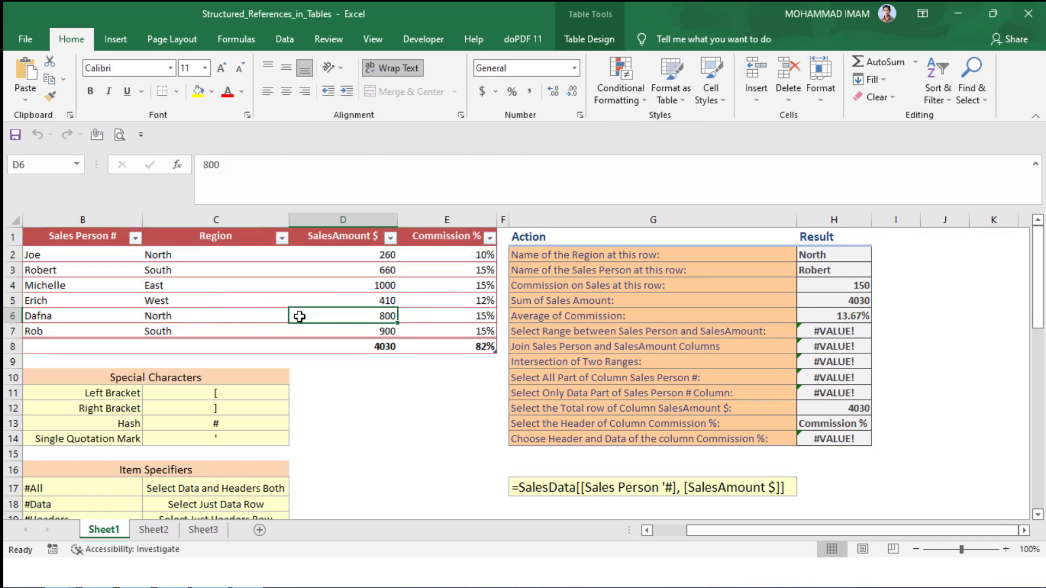
click(166, 311)
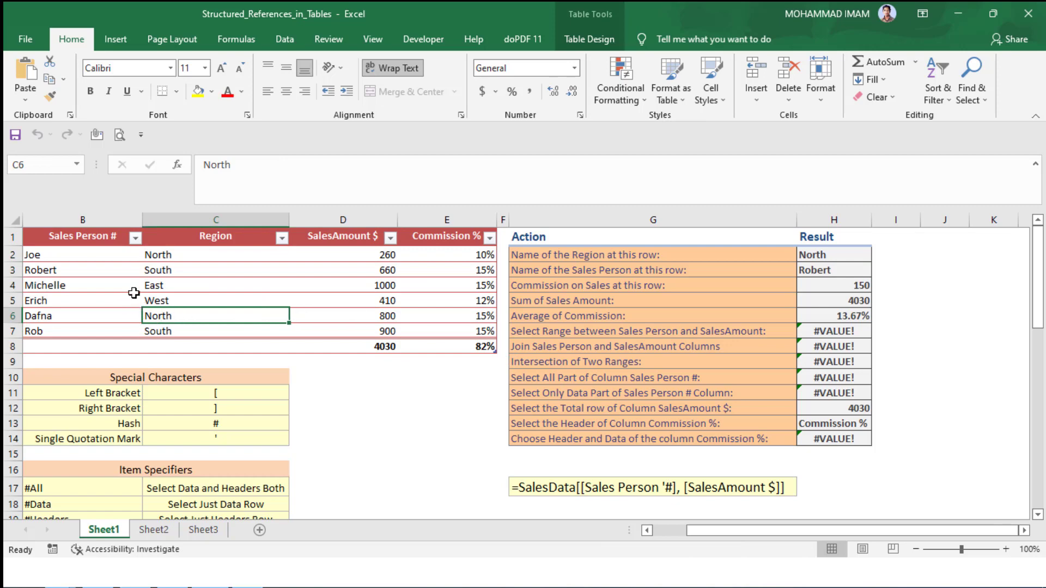
click(73, 164)
click(76, 164)
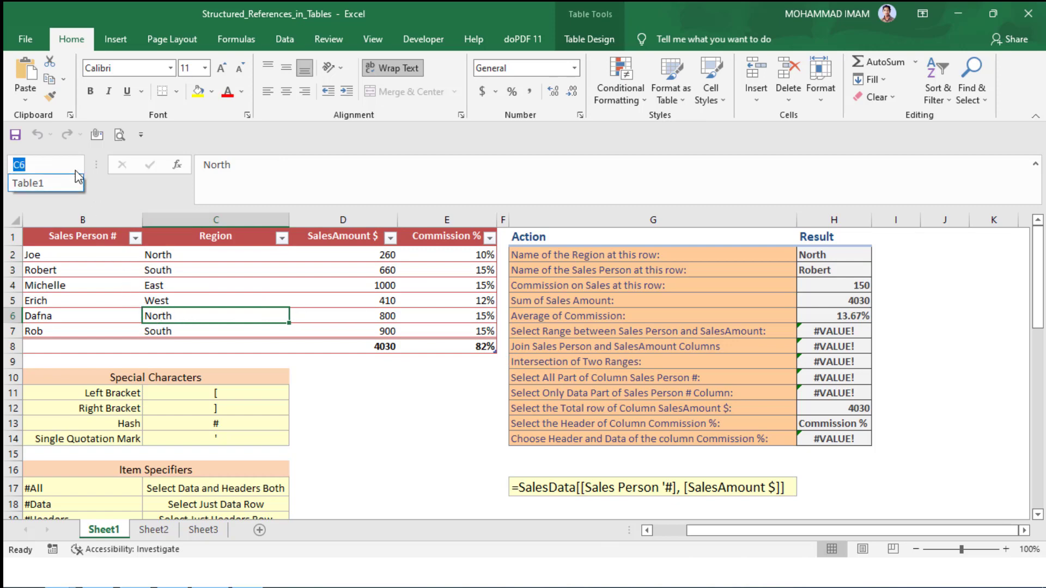
click(49, 184)
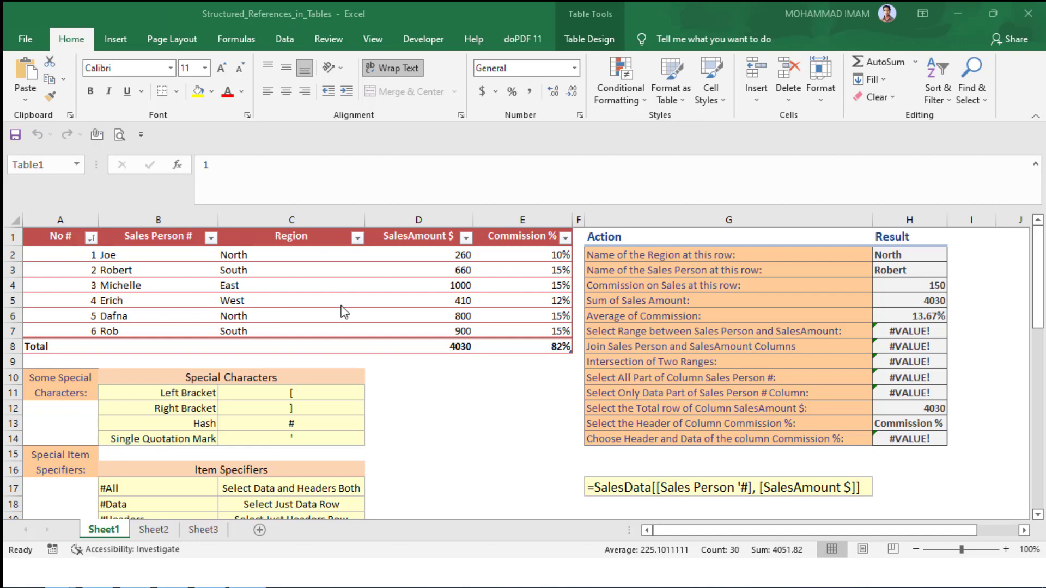
Step: Rename the sales table as SALETABLE
click(587, 39)
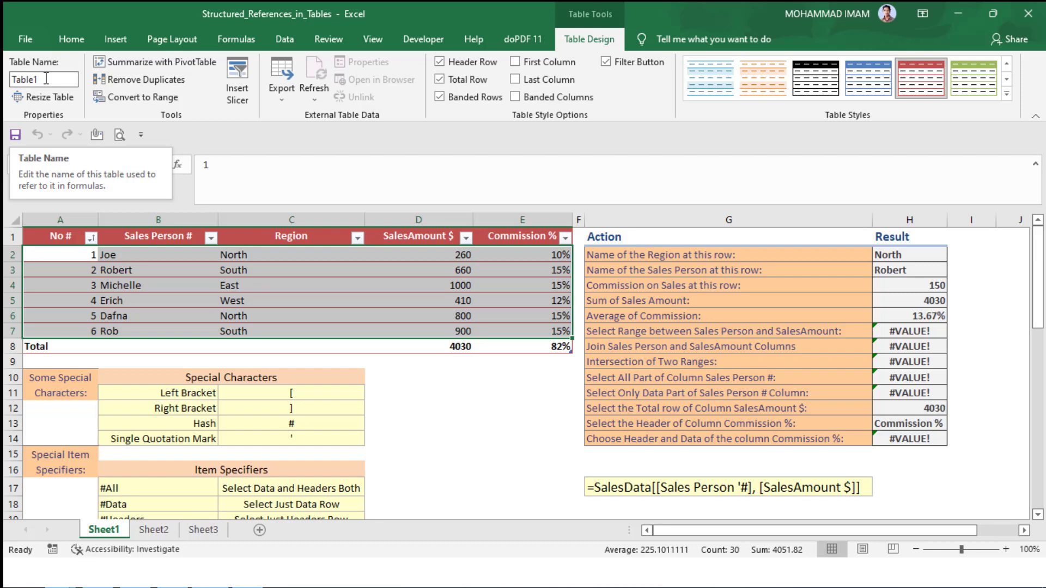
click(46, 79)
text(S)
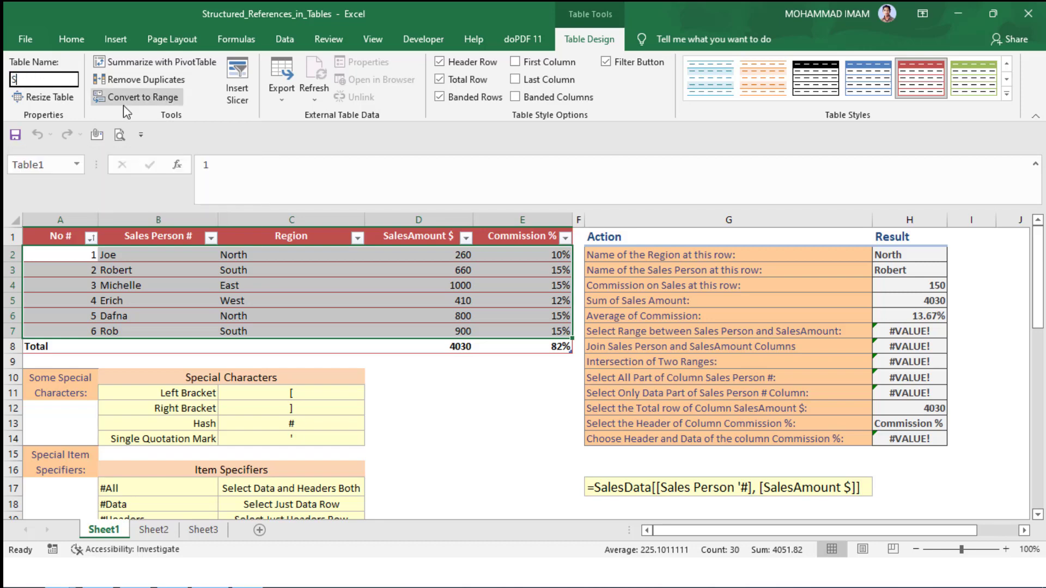
text(ALETABLE)
key(Return)
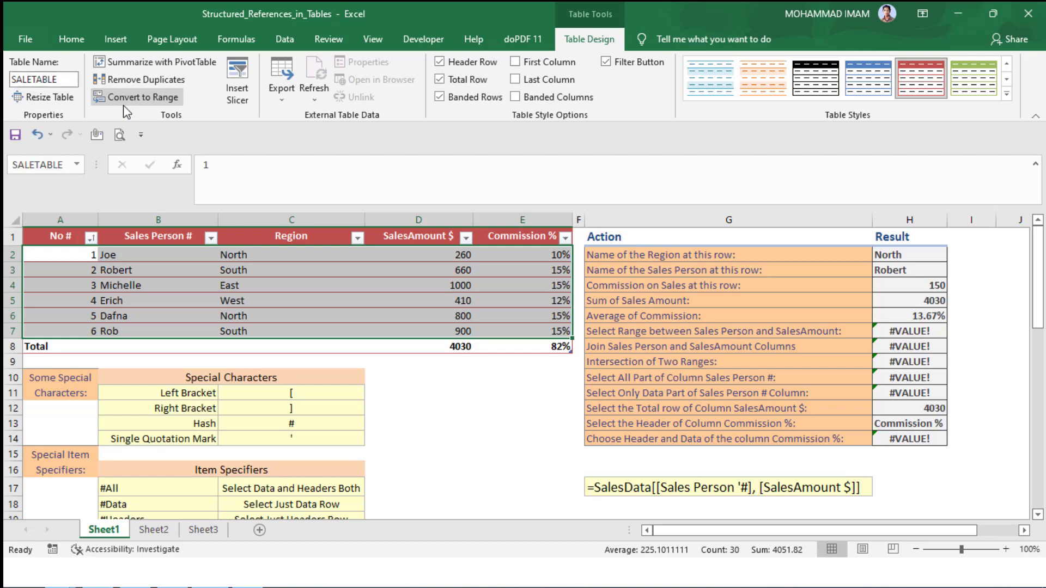
Step: Move to a cell inside the sales table and select the table's data by its name, SALETABLE
click(298, 316)
key(Up)
key(Left)
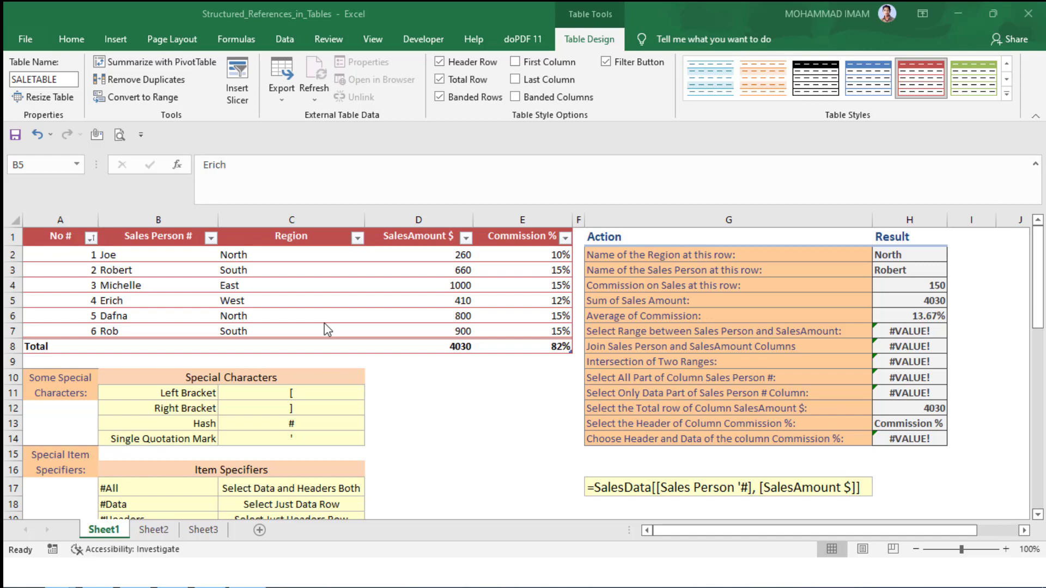
click(72, 169)
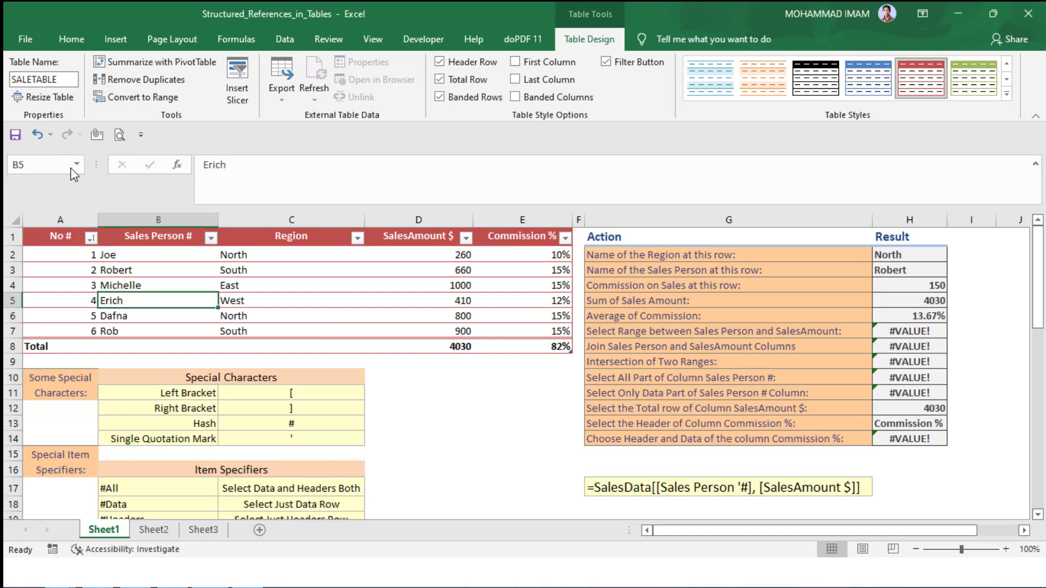
click(77, 164)
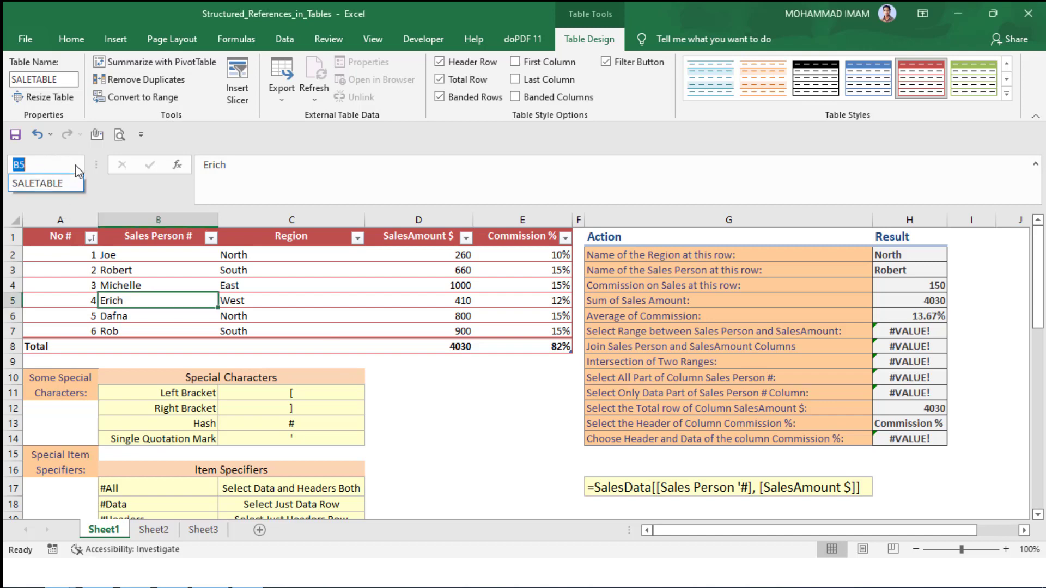
click(53, 185)
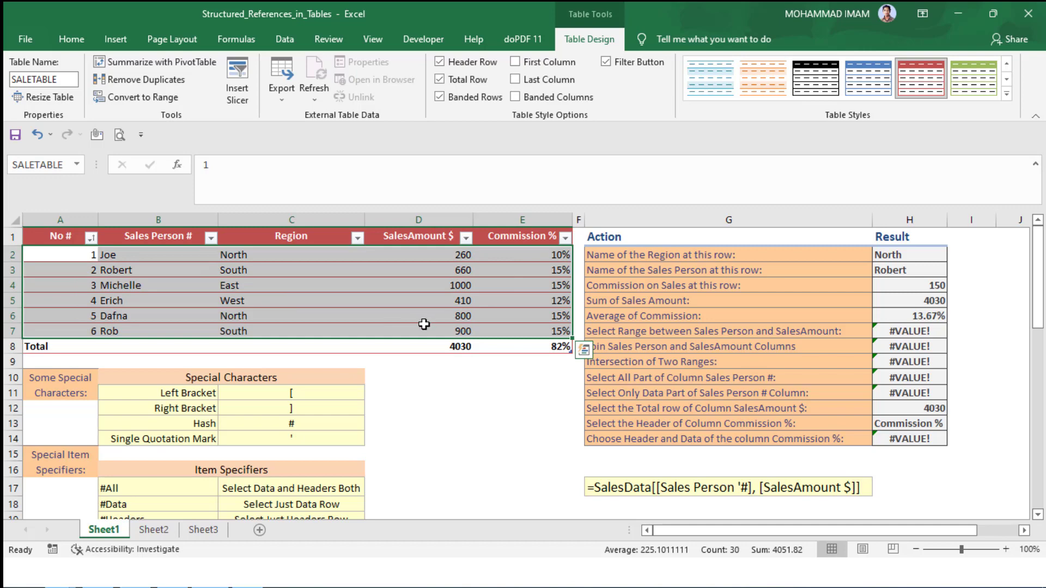
Step: Highlight the whole Total row in row 8 and select its Sales Person # cell
click(424, 325)
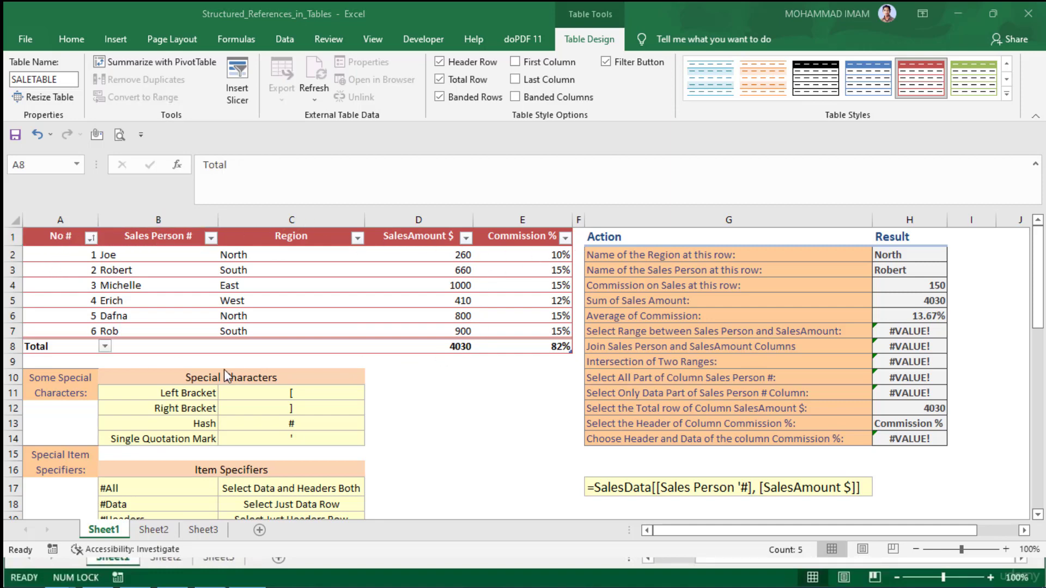
key(shift+space)
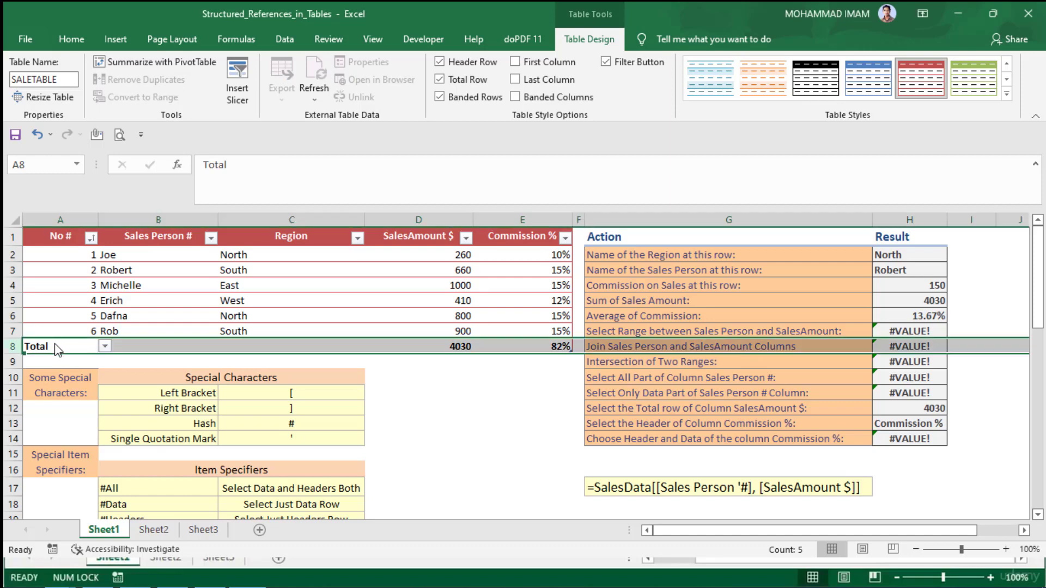
click(183, 350)
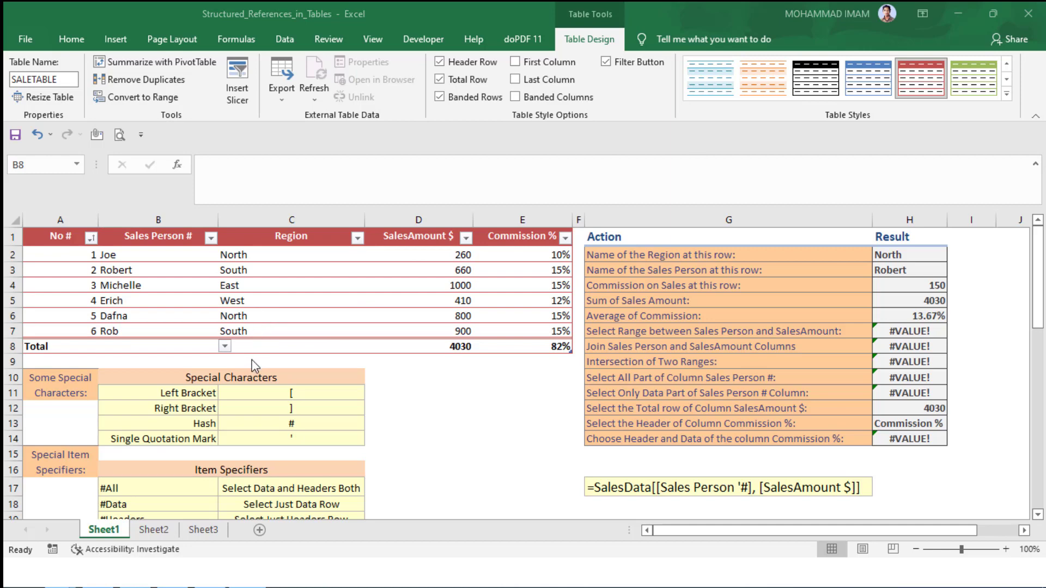
Step: Examine the lists of special characters, item specifiers, reference operators and header characters needing brackets below the sales table
scroll(243, 390, down, 1)
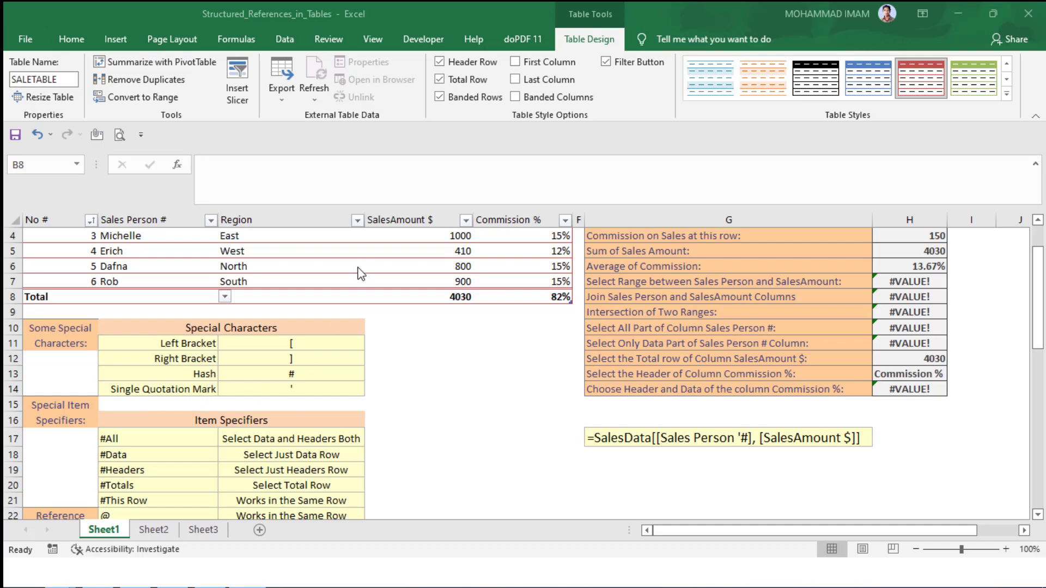
scroll(359, 272, up, 1)
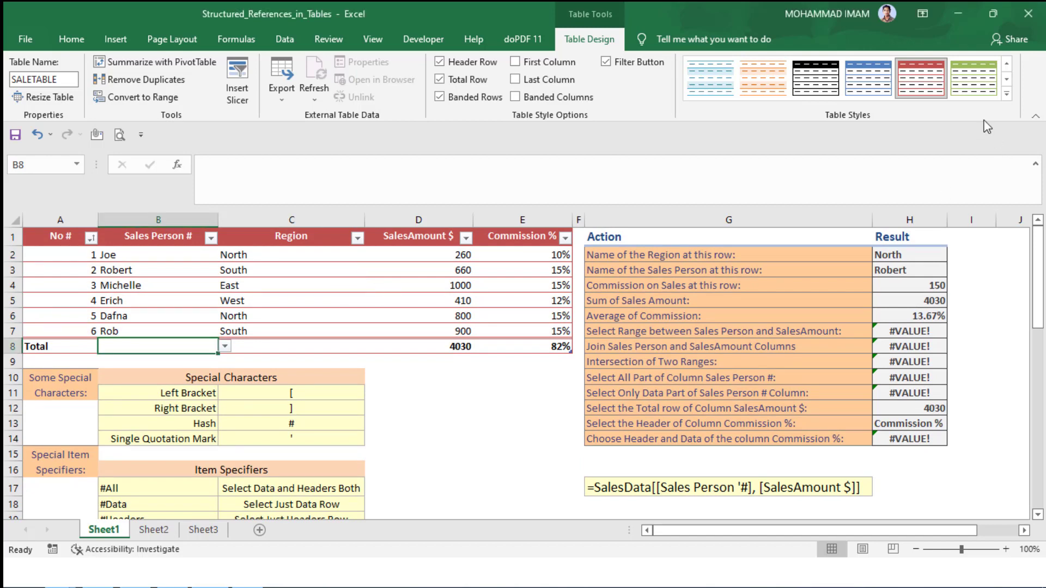
scroll(195, 272, down, 2)
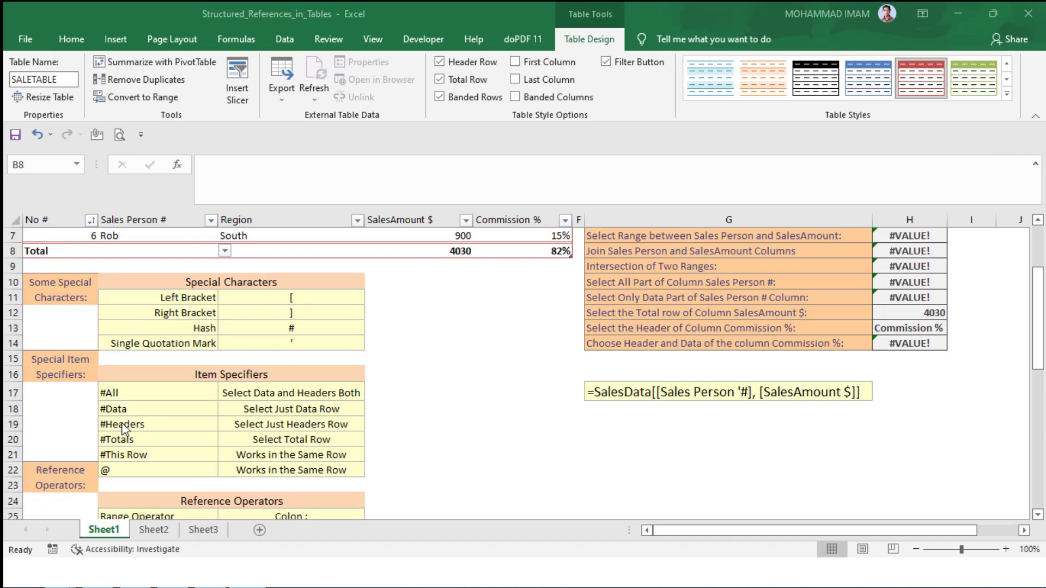
scroll(138, 396, up, 2)
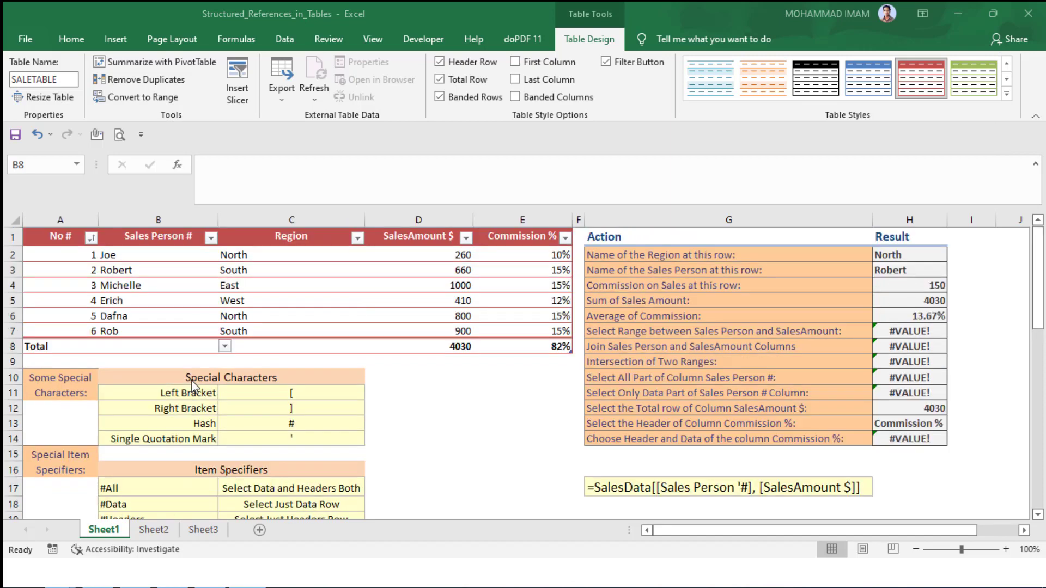
scroll(191, 381, down, 3)
scroll(180, 387, down, 1)
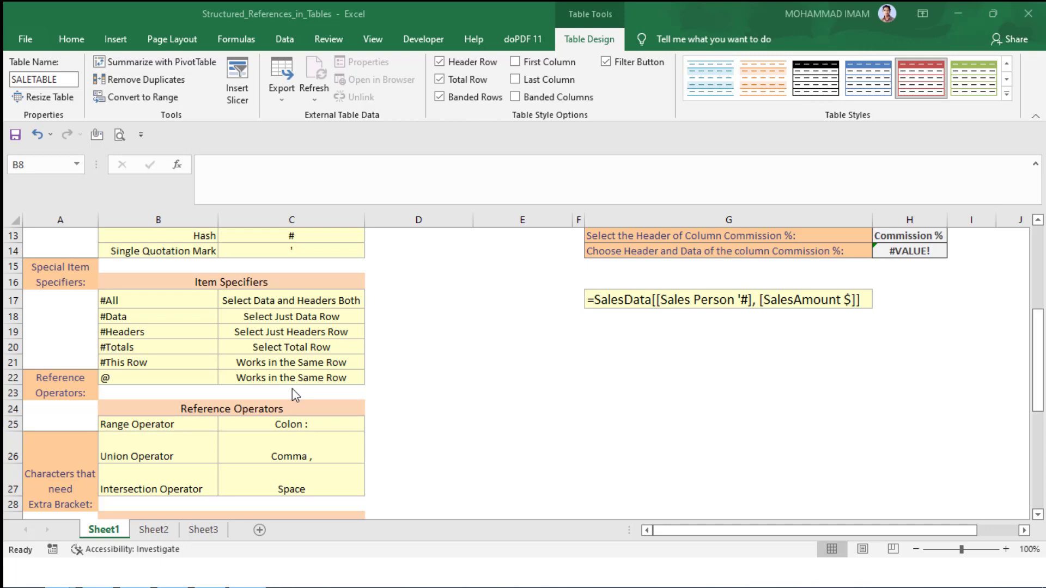
scroll(292, 388, down, 2)
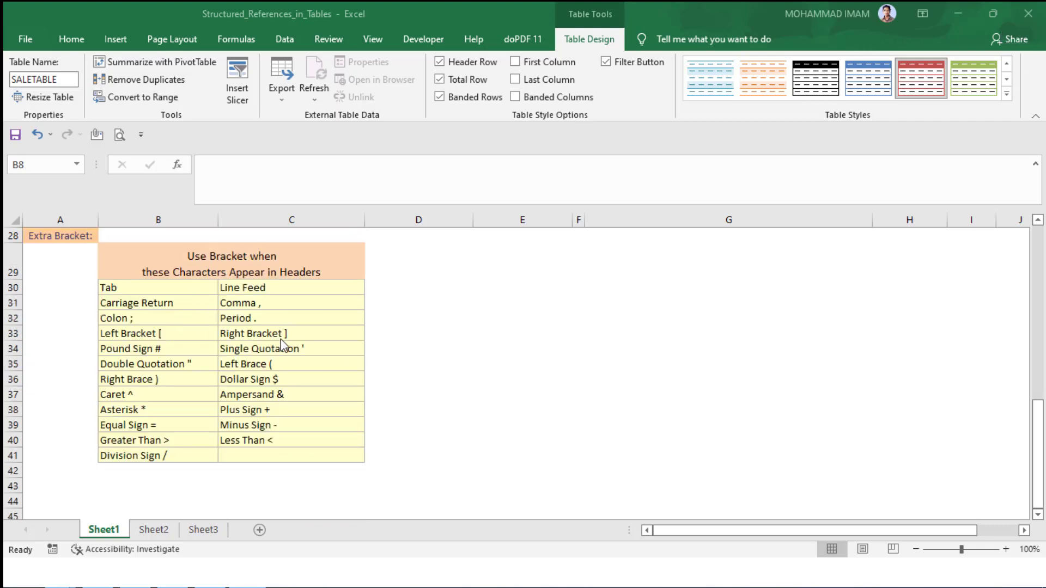
scroll(283, 335, up, 2)
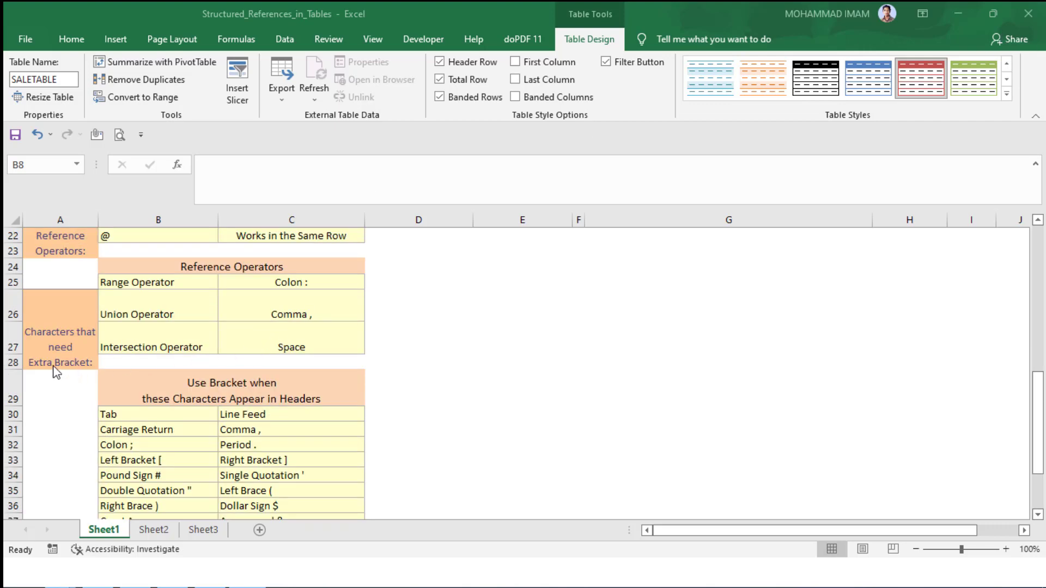
scroll(60, 348, down, 1)
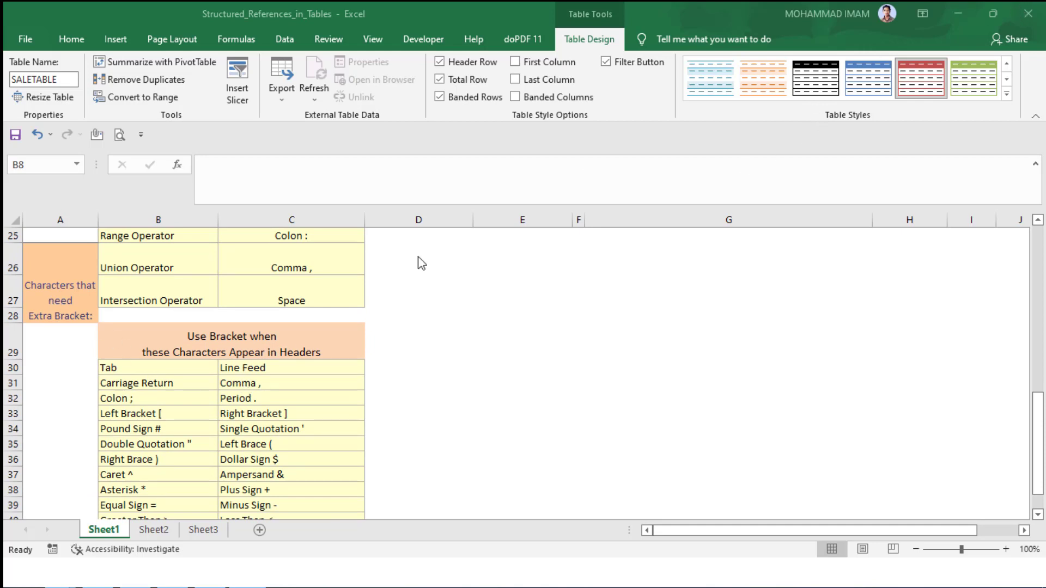
click(215, 339)
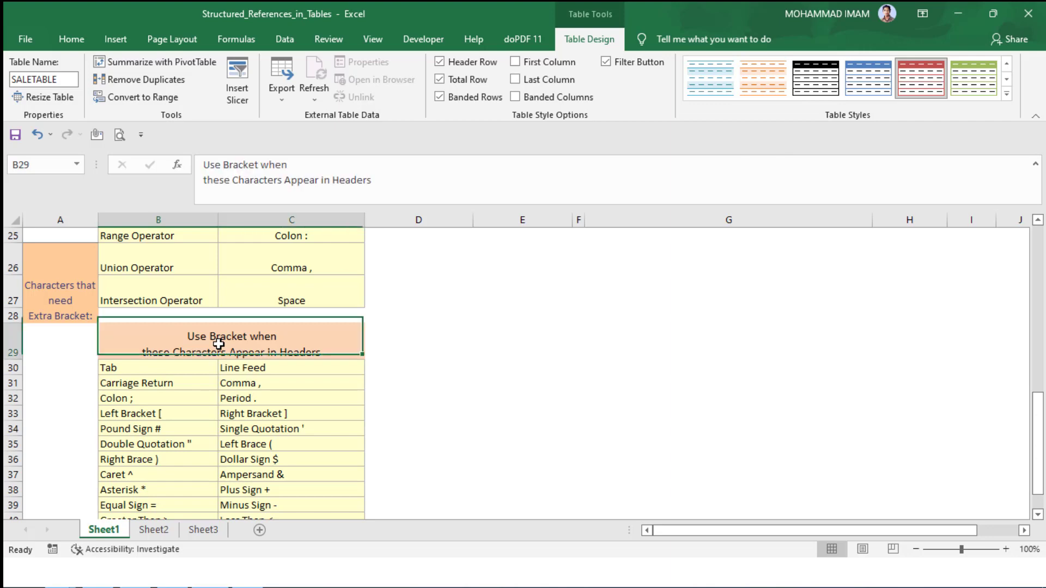
scroll(221, 349, down, 1)
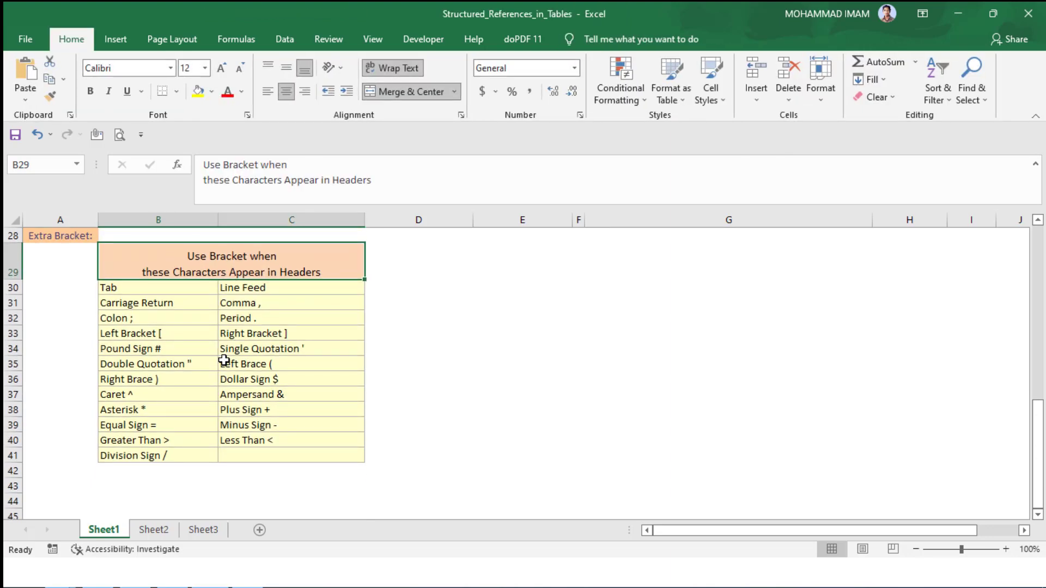
scroll(286, 387, down, 1)
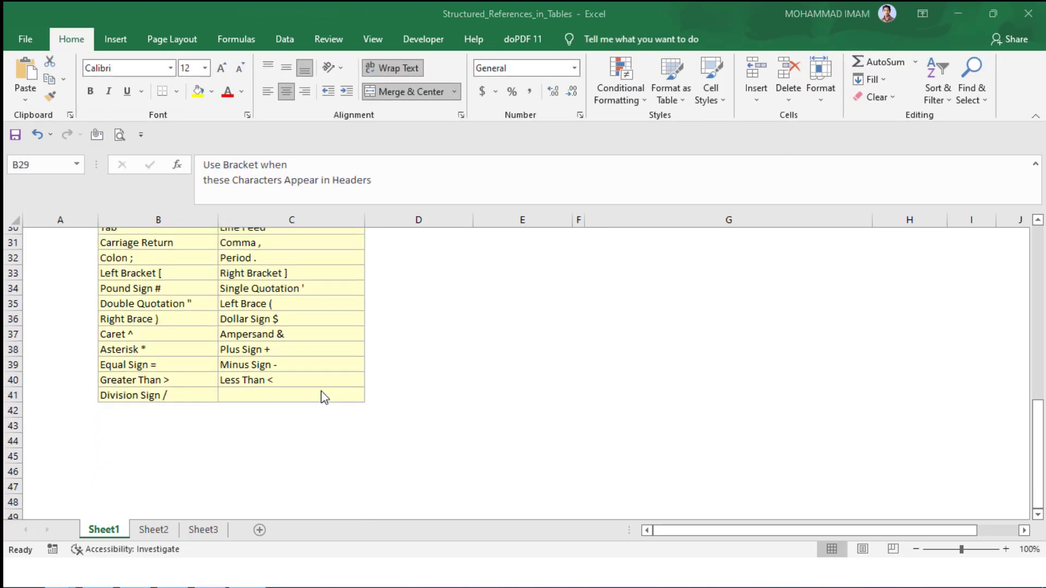
scroll(325, 397, up, 10)
scroll(388, 417, down, 5)
scroll(388, 417, up, 5)
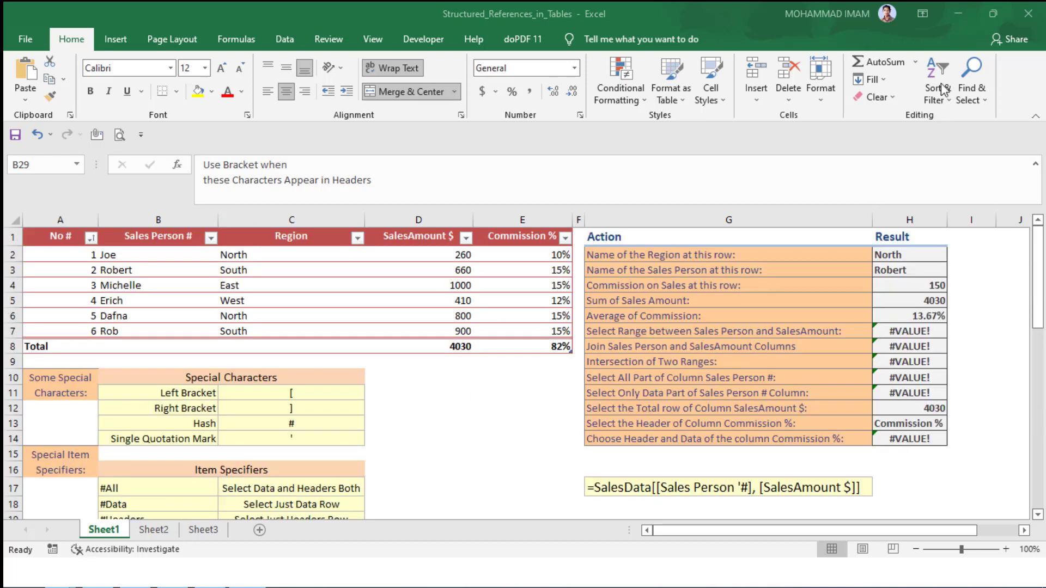
Step: Examine the actions listed in column G alongside the sales table's data and its Region header
click(728, 300)
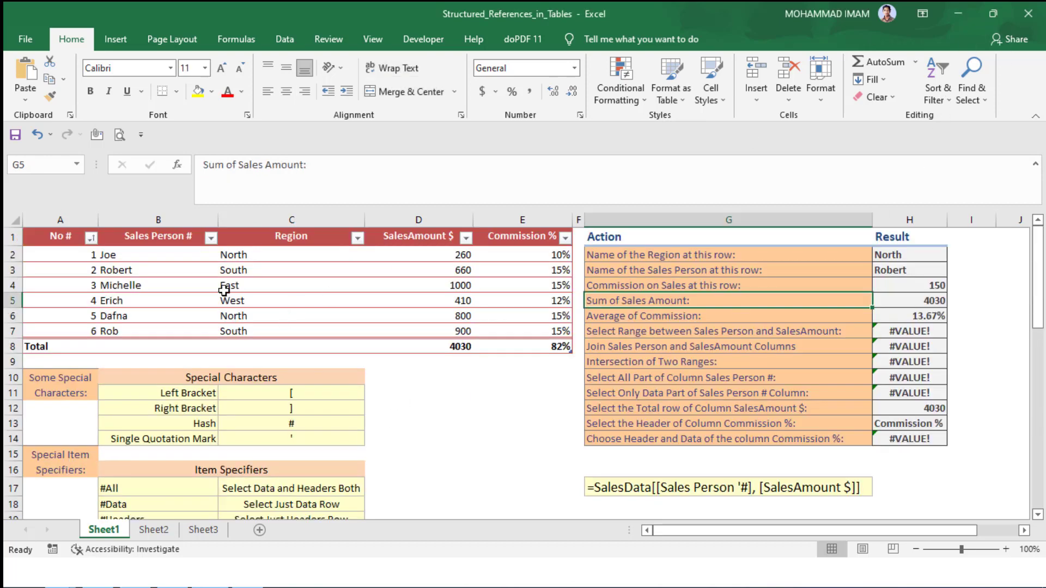
scroll(236, 291, down, 2)
scroll(285, 294, up, 2)
click(351, 273)
drag(635, 256, 621, 237)
click(622, 237)
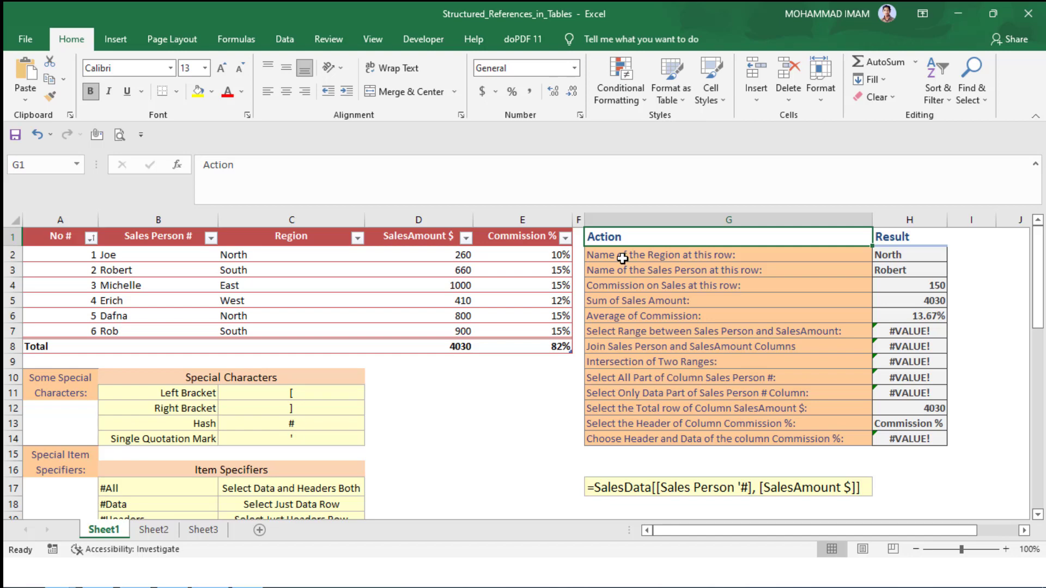
click(623, 258)
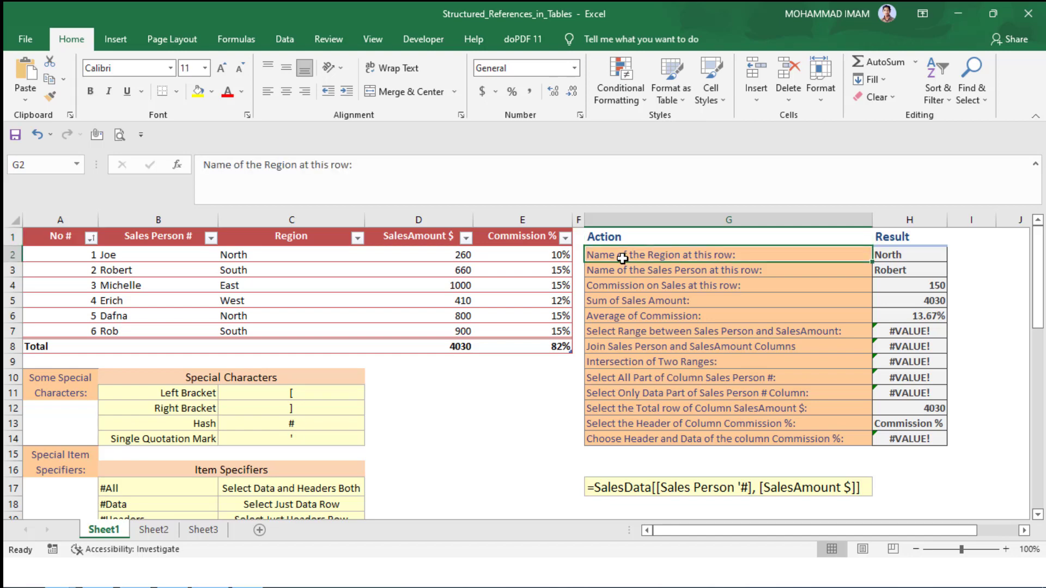
click(622, 270)
click(620, 255)
click(739, 254)
drag(117, 255, 428, 328)
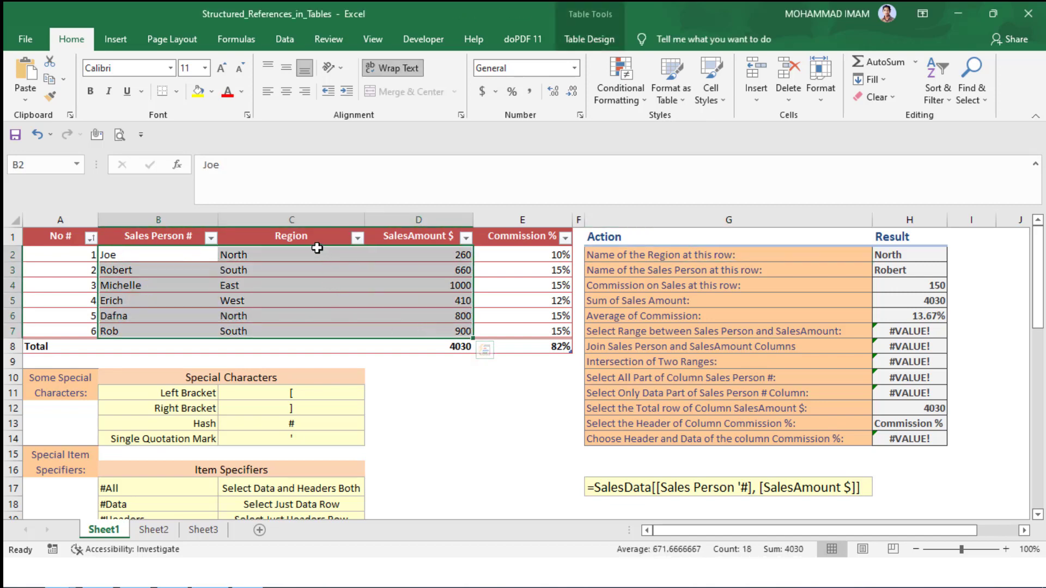
click(312, 239)
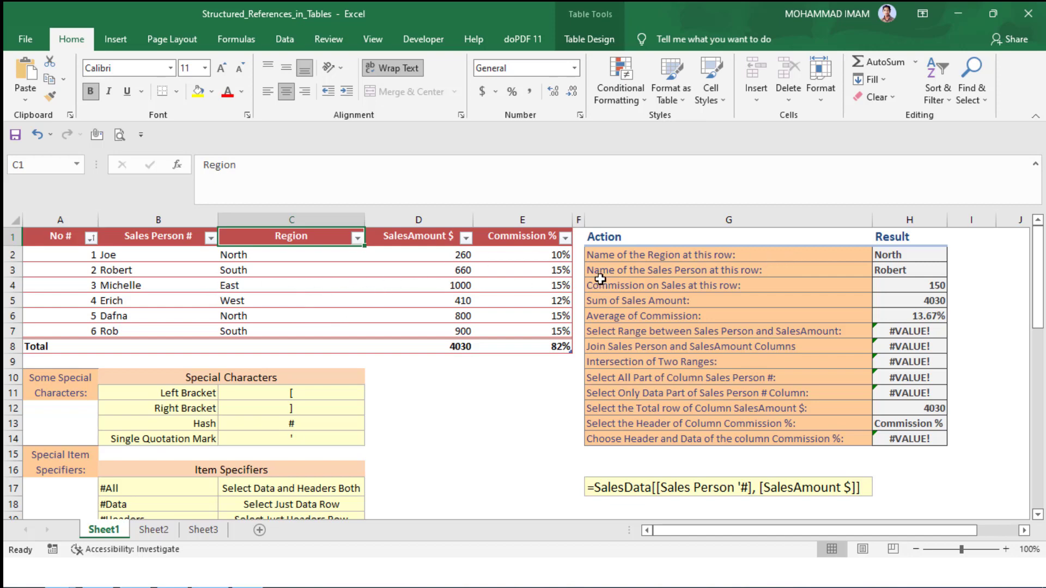
Step: Examine the structured reference formula in H2 that returns the Region at this row, highlighting the reference and checking the special characters lists
click(636, 254)
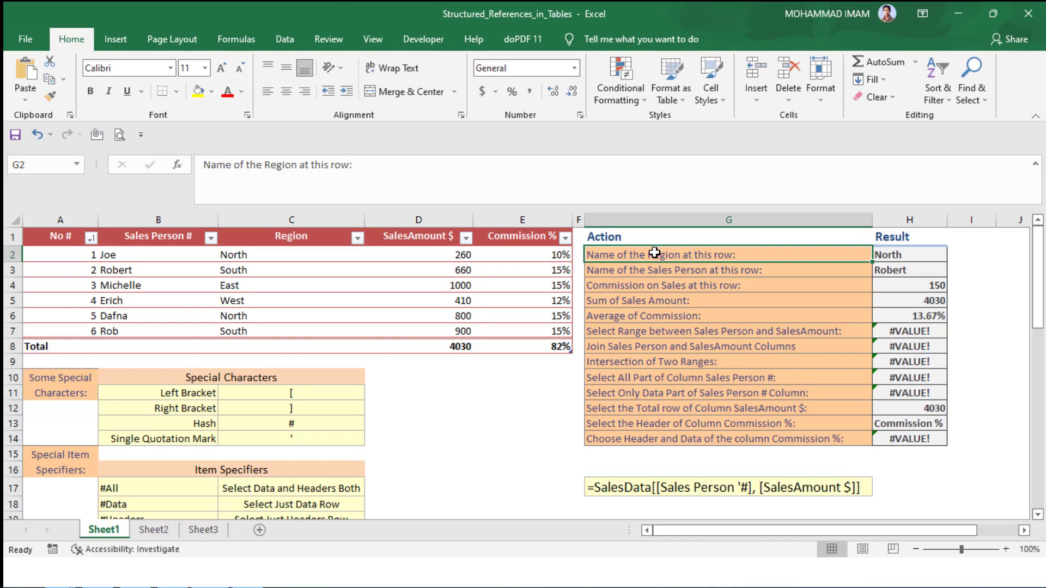
click(886, 254)
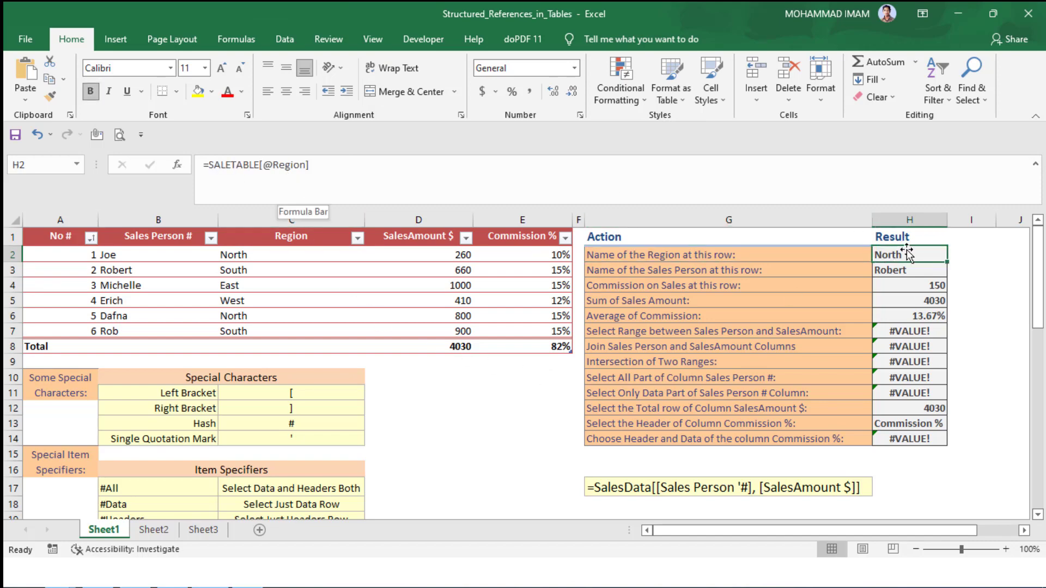
double_click(229, 164)
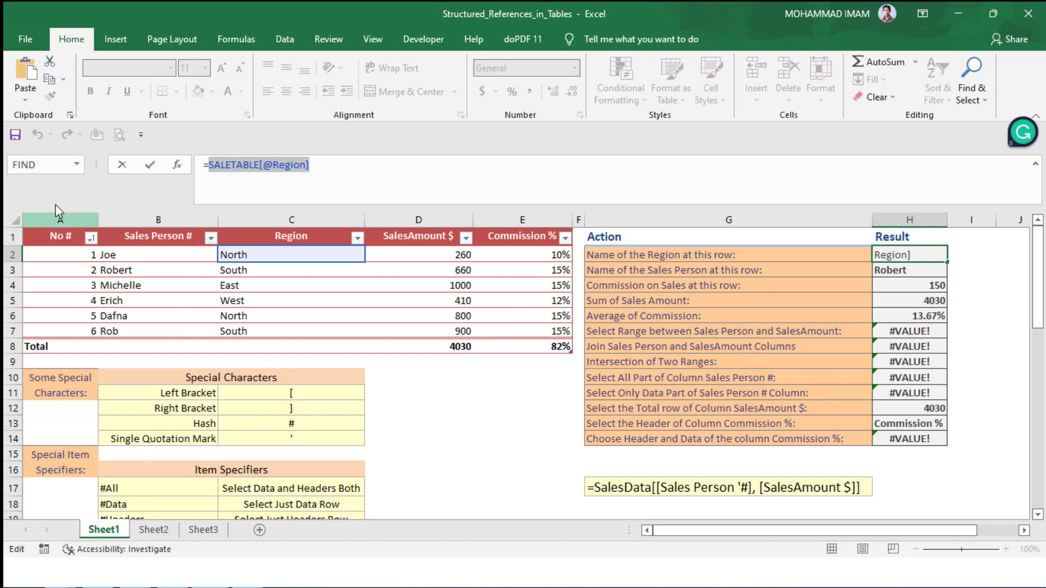
click(991, 27)
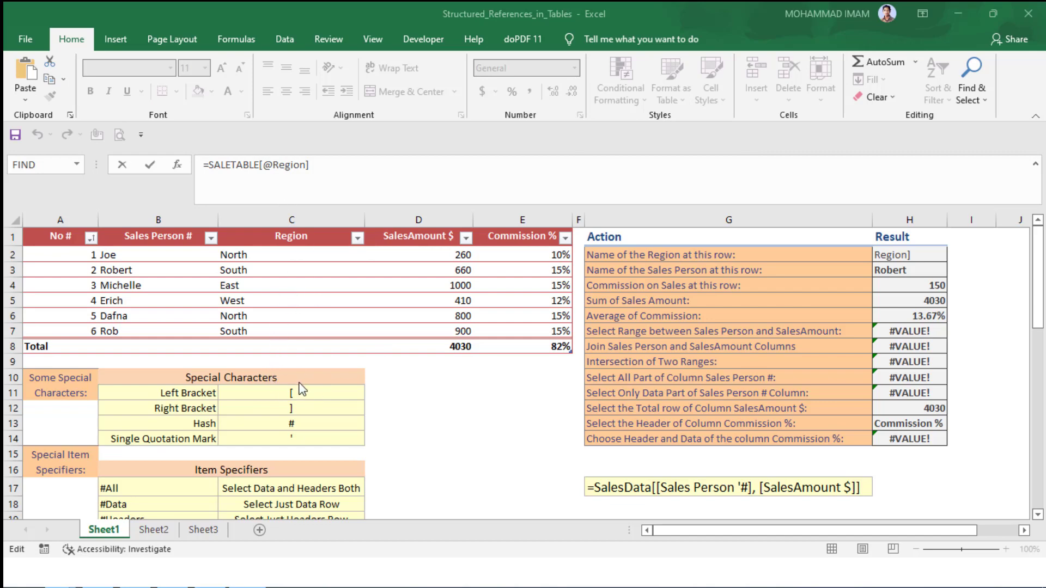
scroll(299, 388, down, 8)
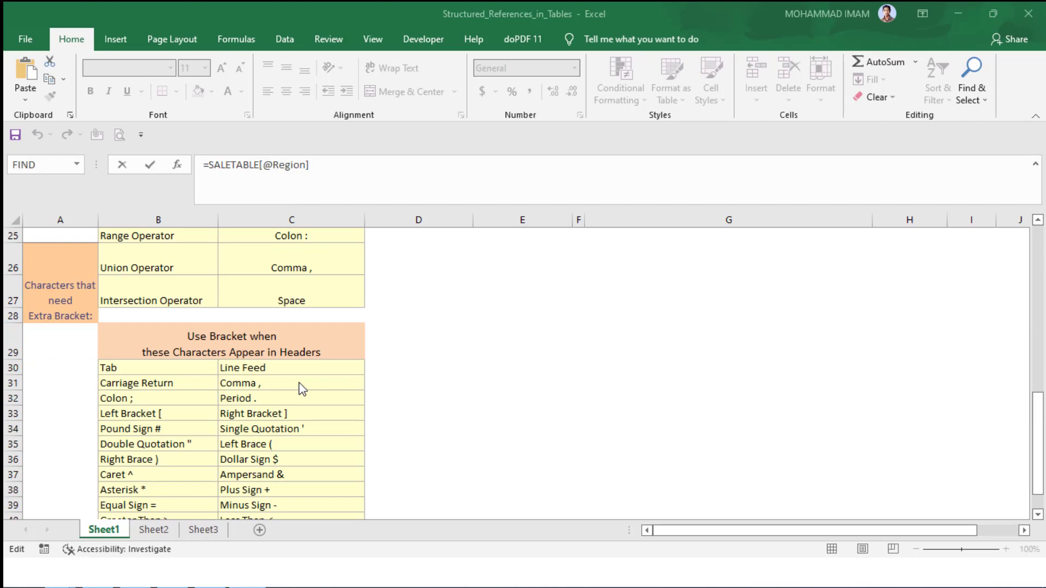
scroll(301, 388, up, 5)
scroll(301, 387, up, 3)
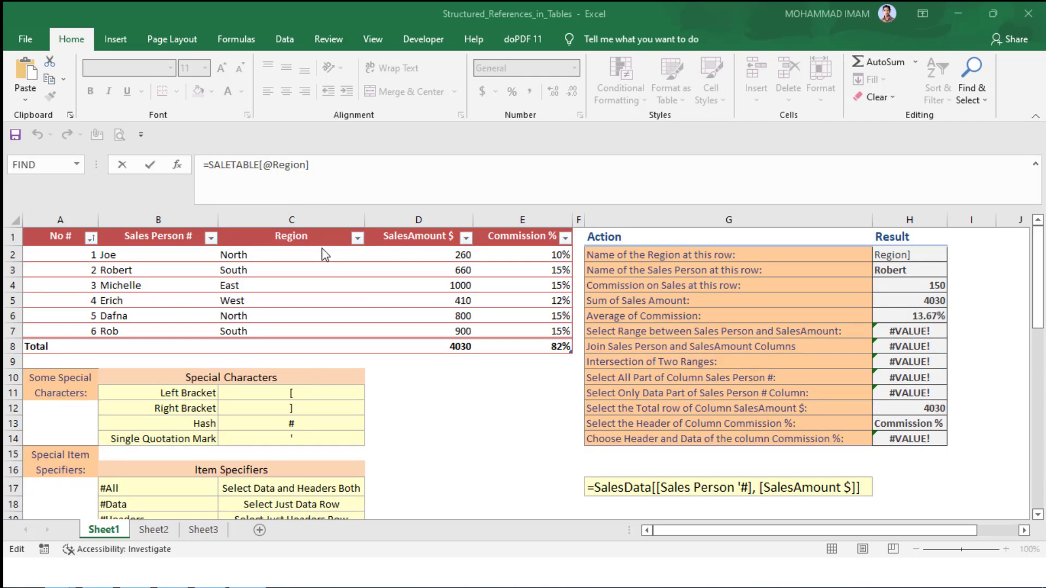
double_click(279, 165)
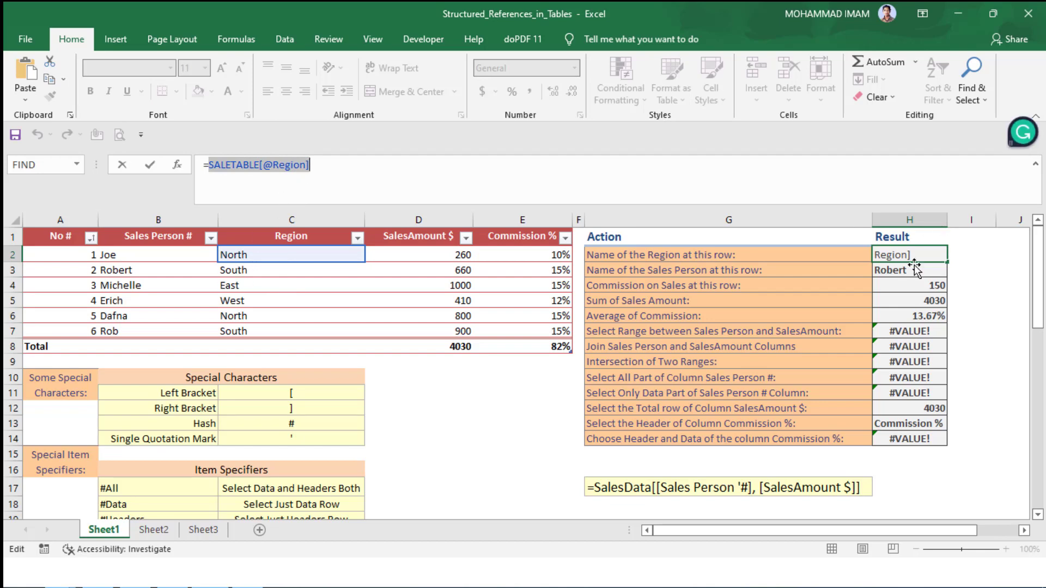
key(Return)
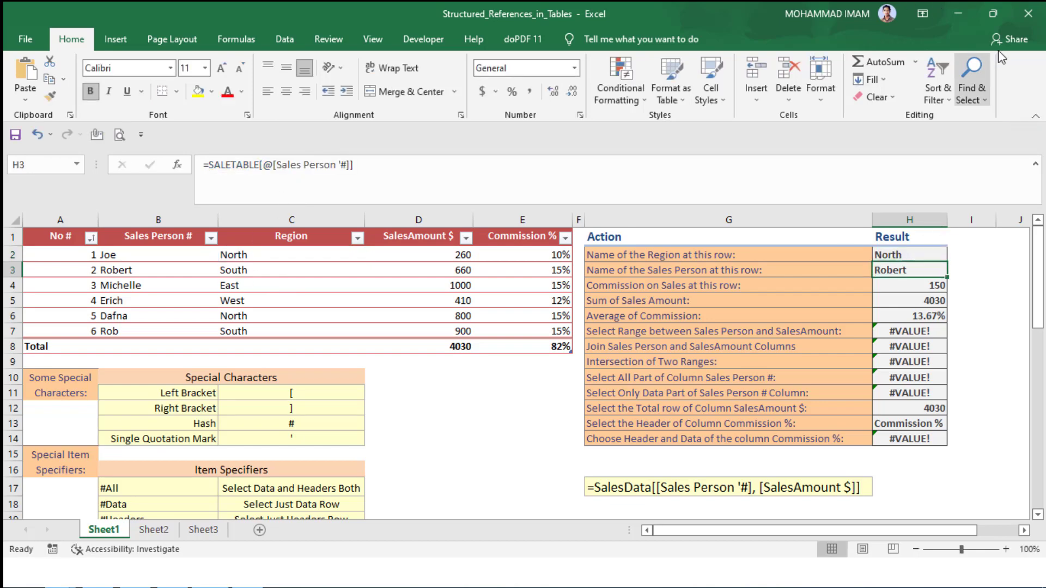
Step: Examine the formula in H3 that returns the Sales Person at this row, highlighting its reference and comparing it with table row 3
key(Down)
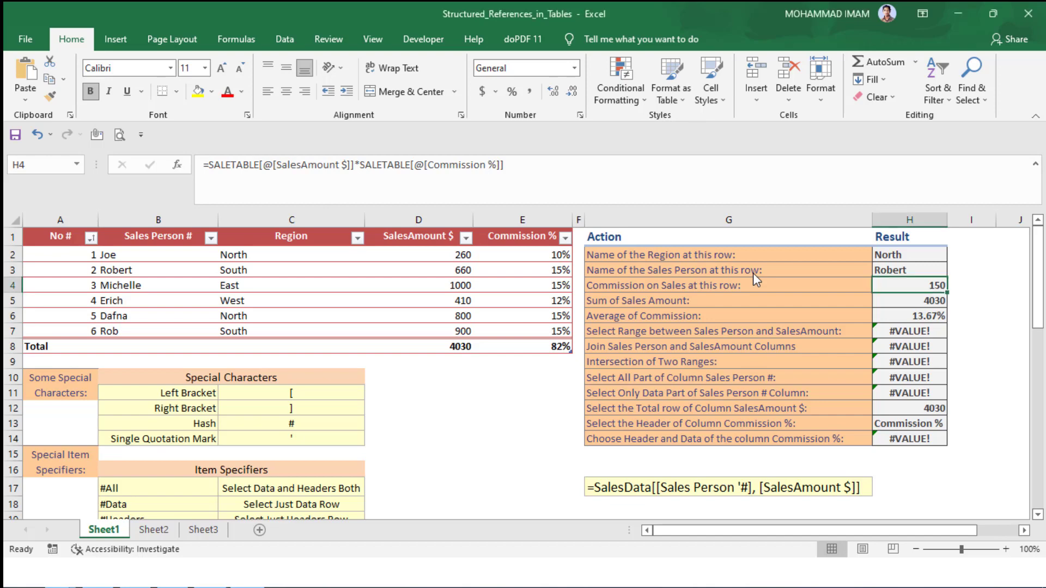
click(890, 271)
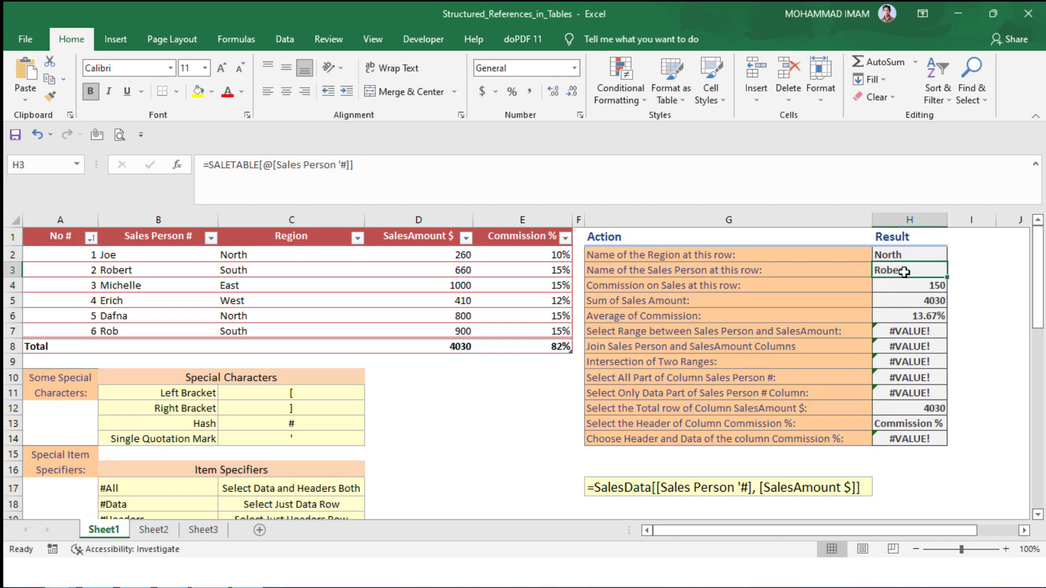
click(13, 270)
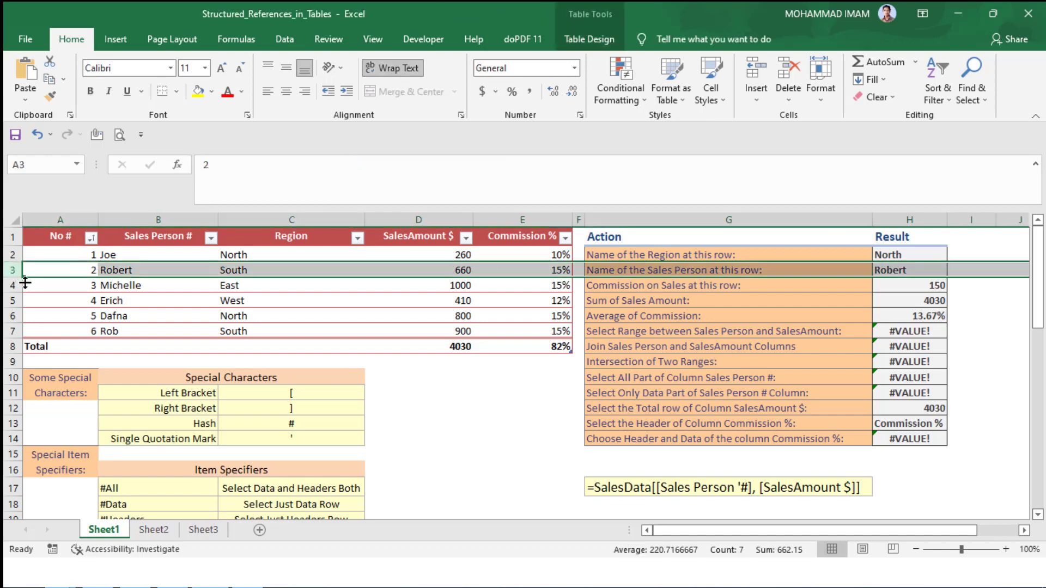
click(889, 271)
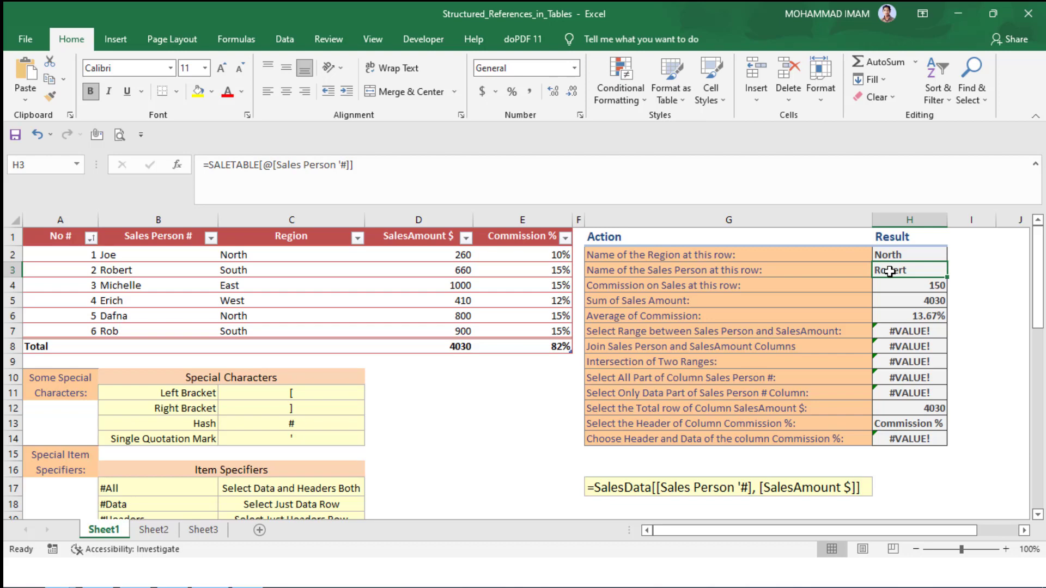
double_click(890, 270)
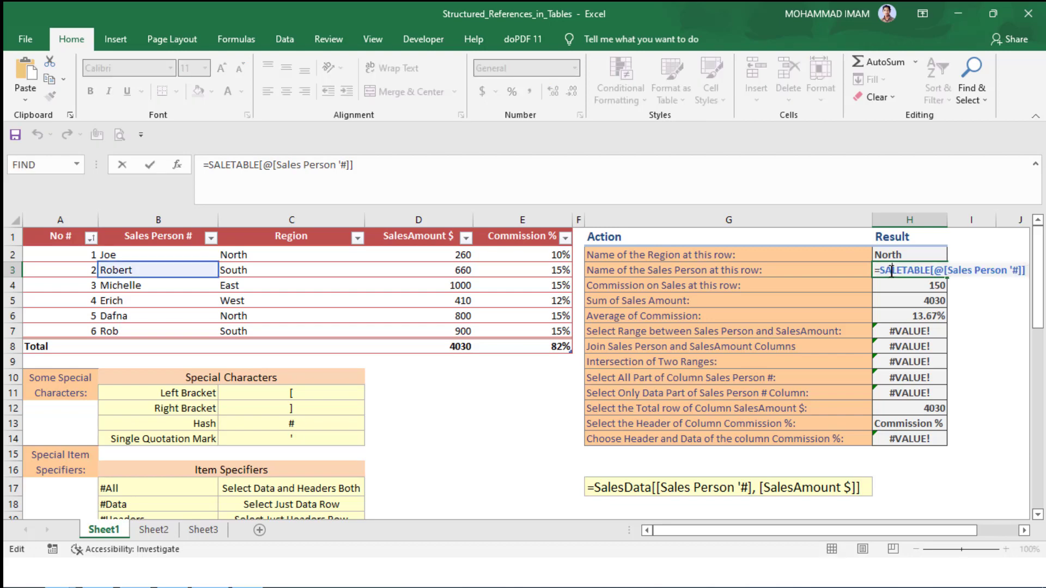
drag(879, 271, 1027, 271)
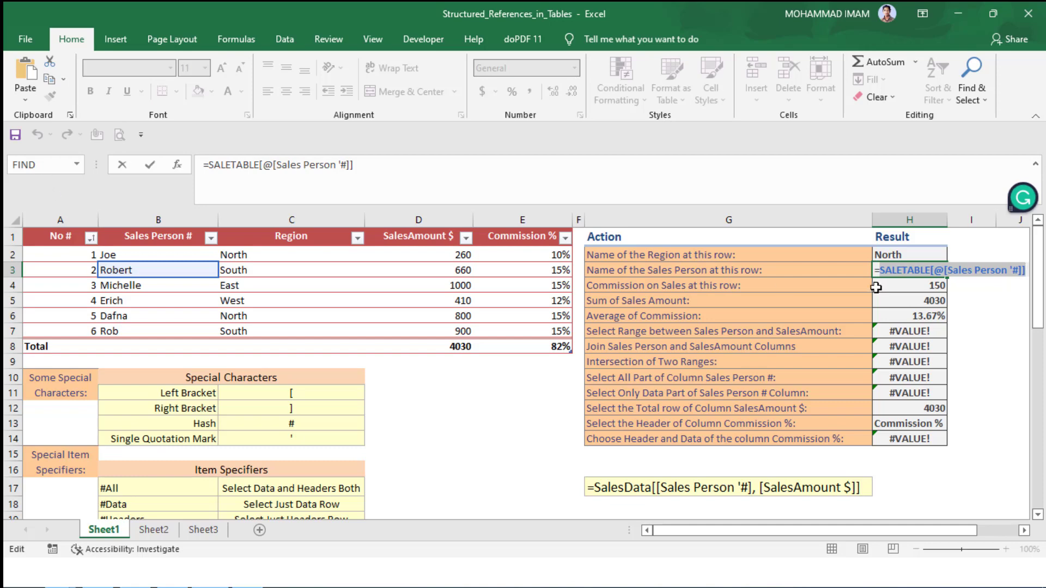
click(941, 271)
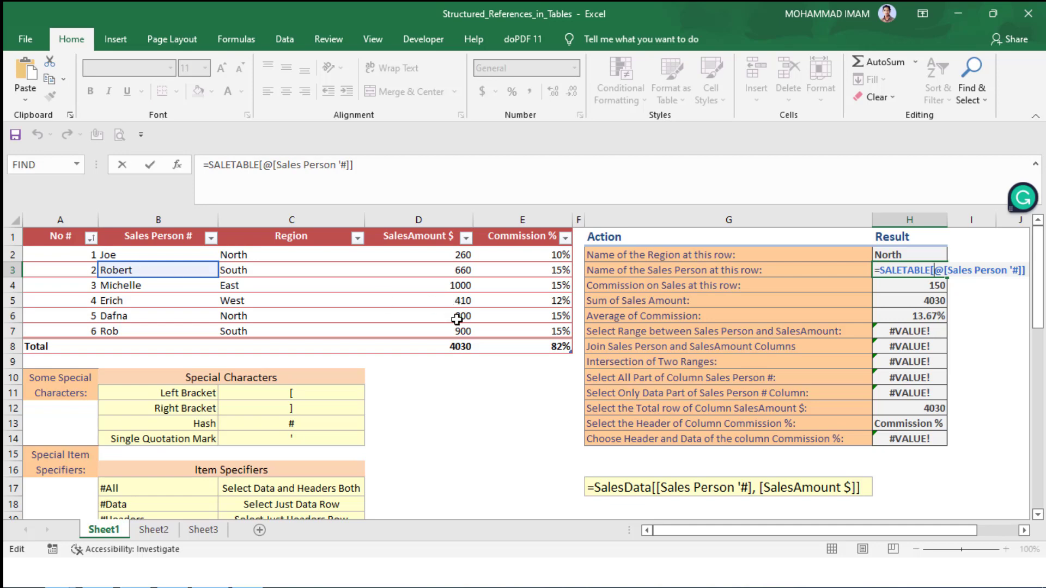
key(Return)
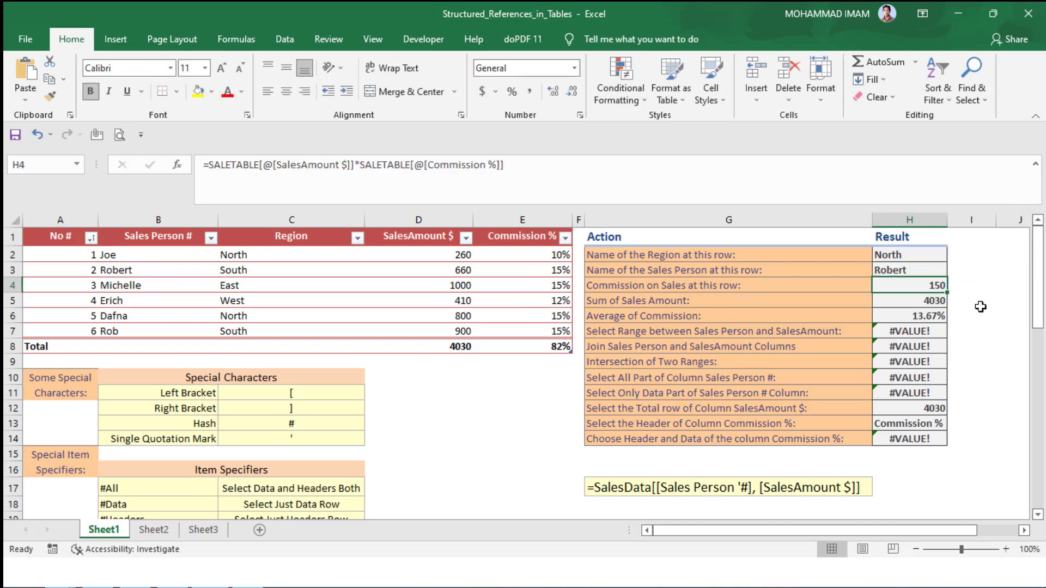
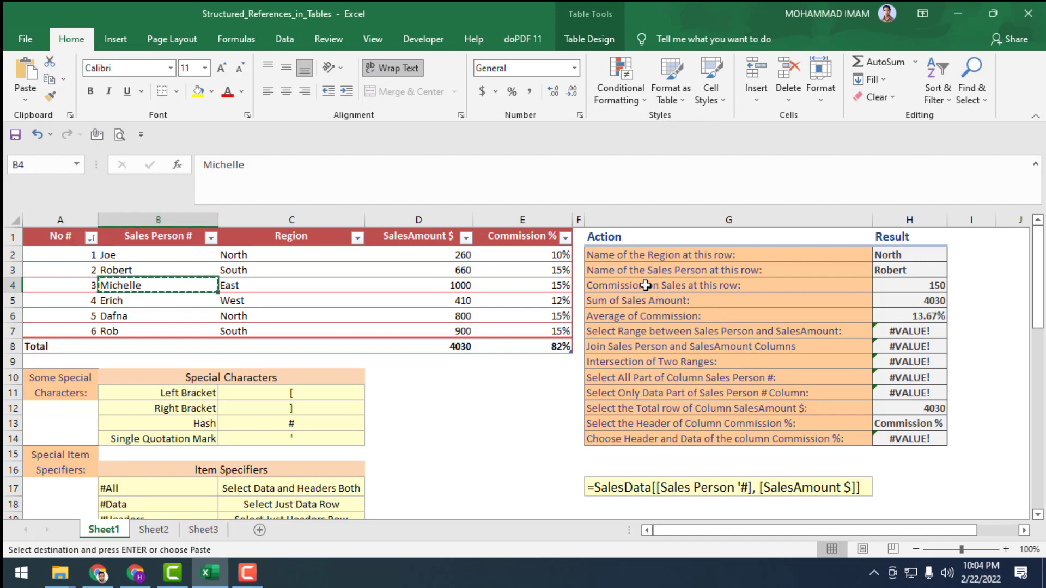
Step: Examine the commission formula in H4, highlighting its SalesAmount $ reference, the multiplication operator and its Commission % reference
double_click(896, 286)
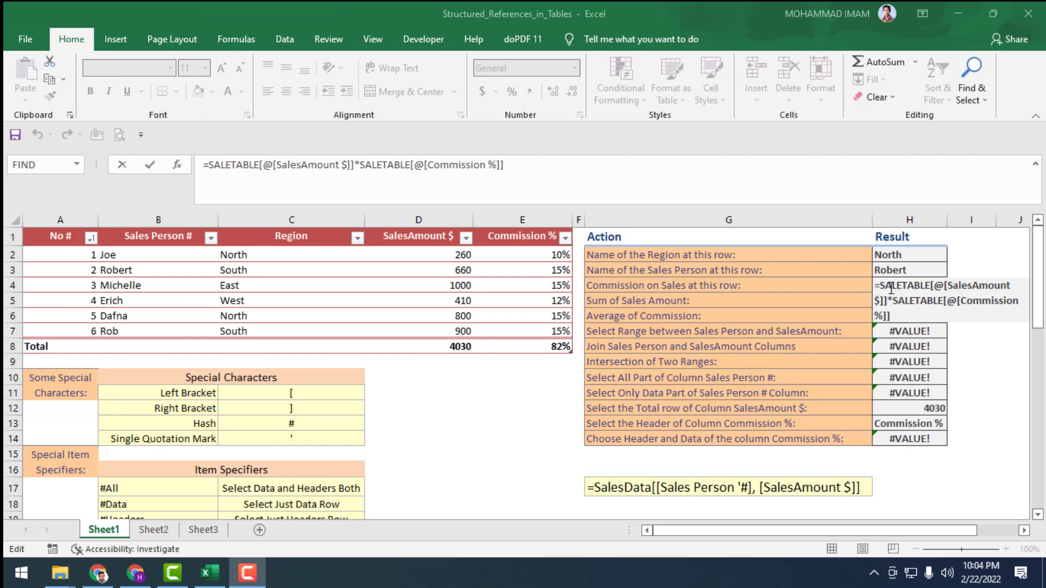
double_click(910, 283)
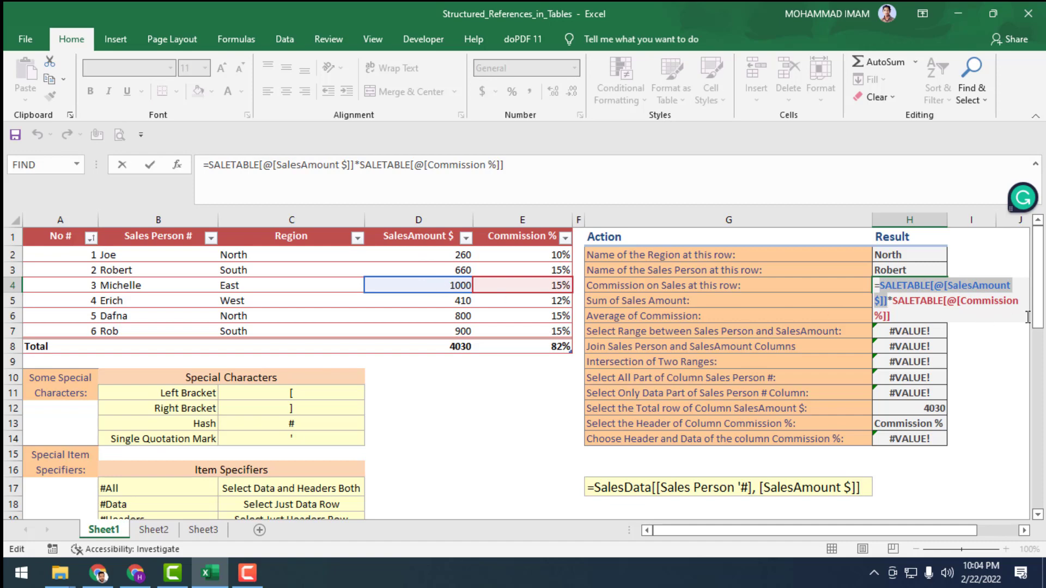
click(941, 284)
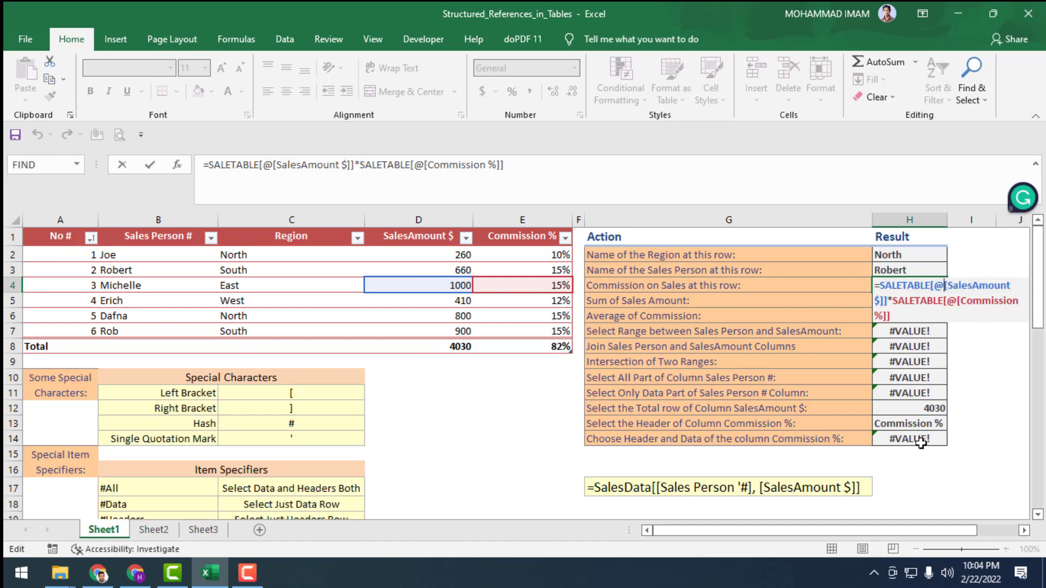
double_click(941, 284)
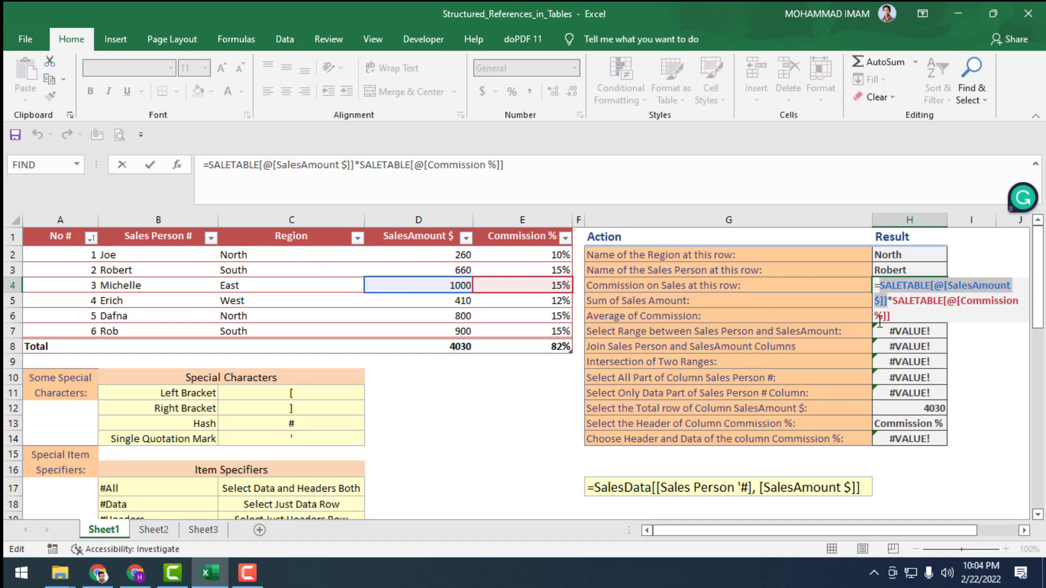
click(893, 299)
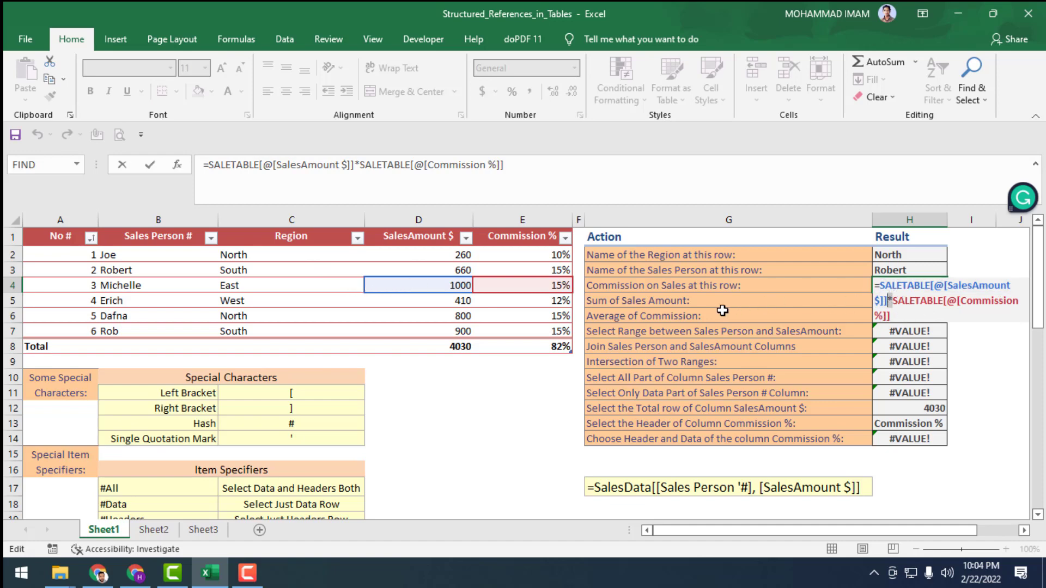
key(shift+Left)
click(931, 304)
double_click(922, 303)
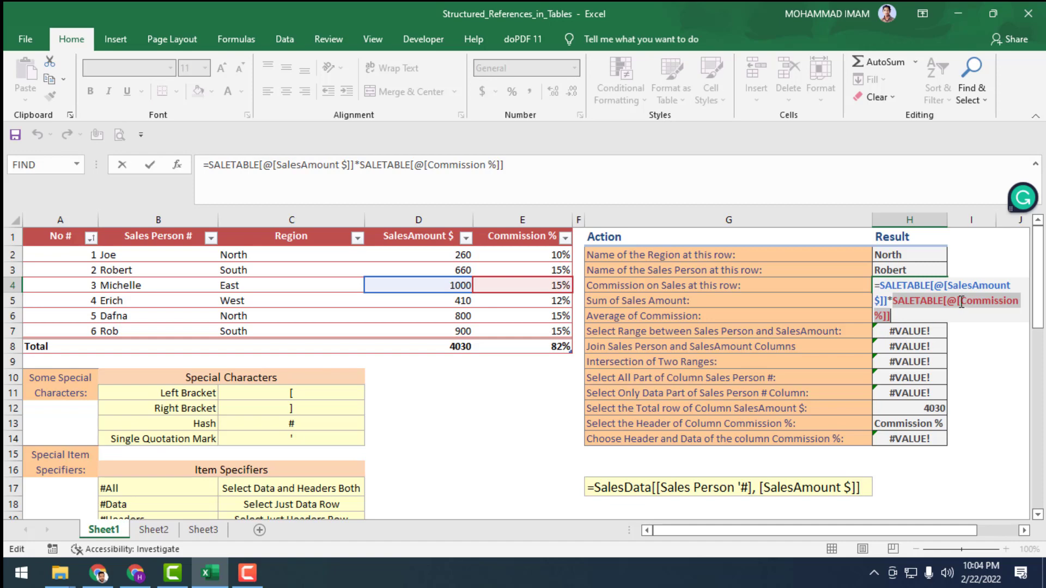
click(937, 300)
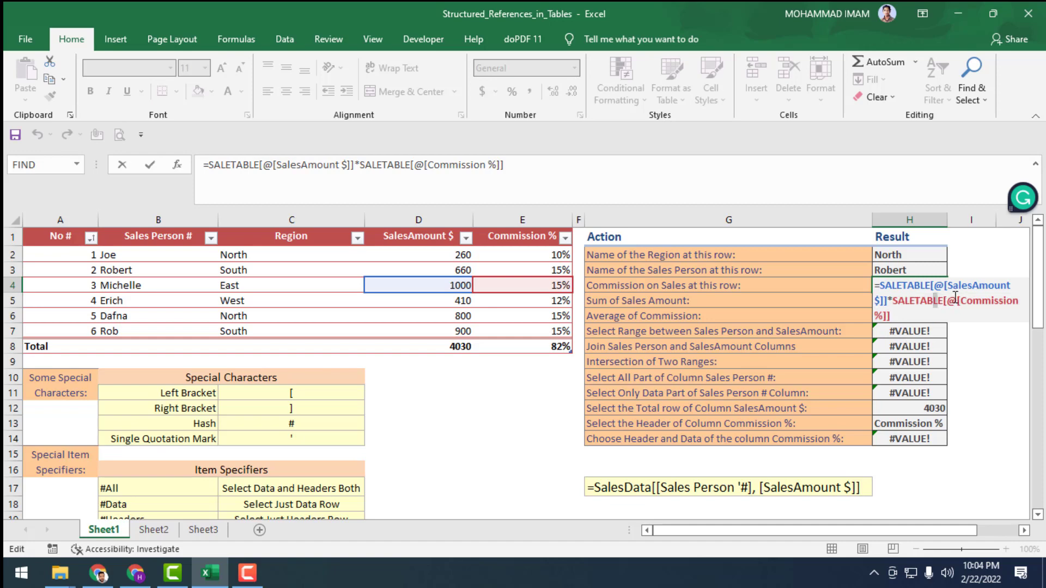
double_click(955, 299)
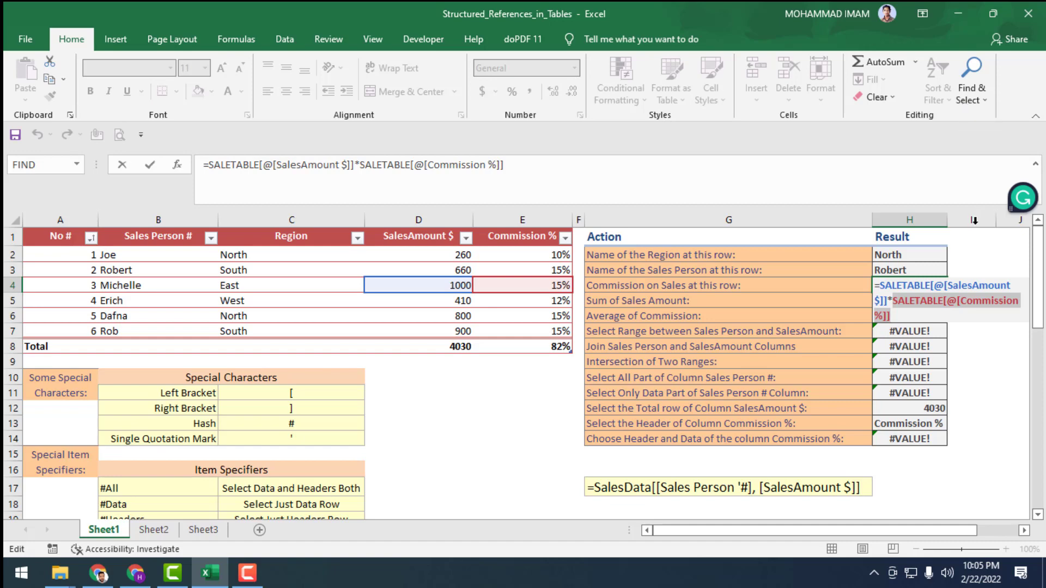
key(Return)
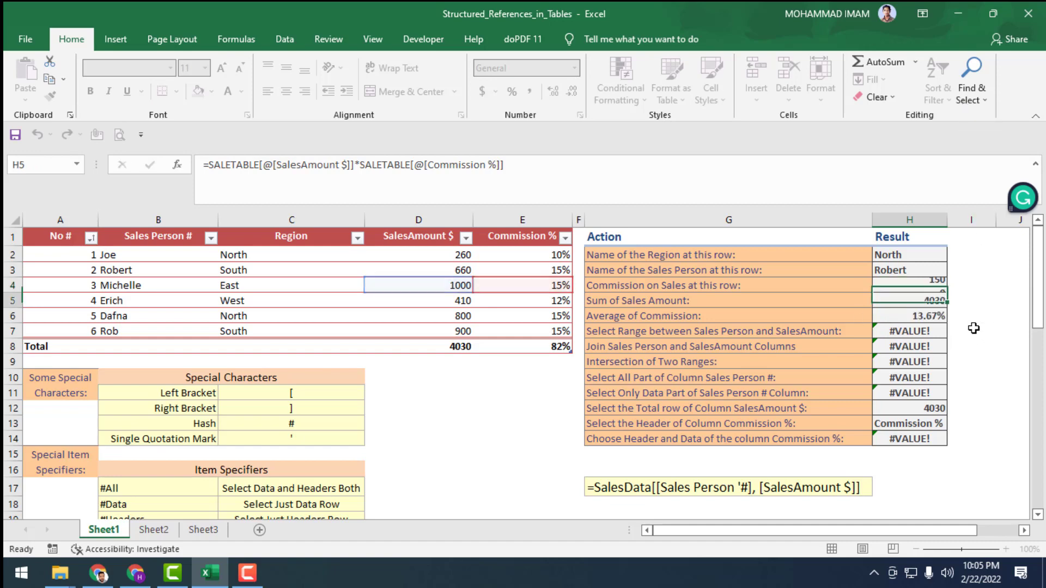
click(944, 286)
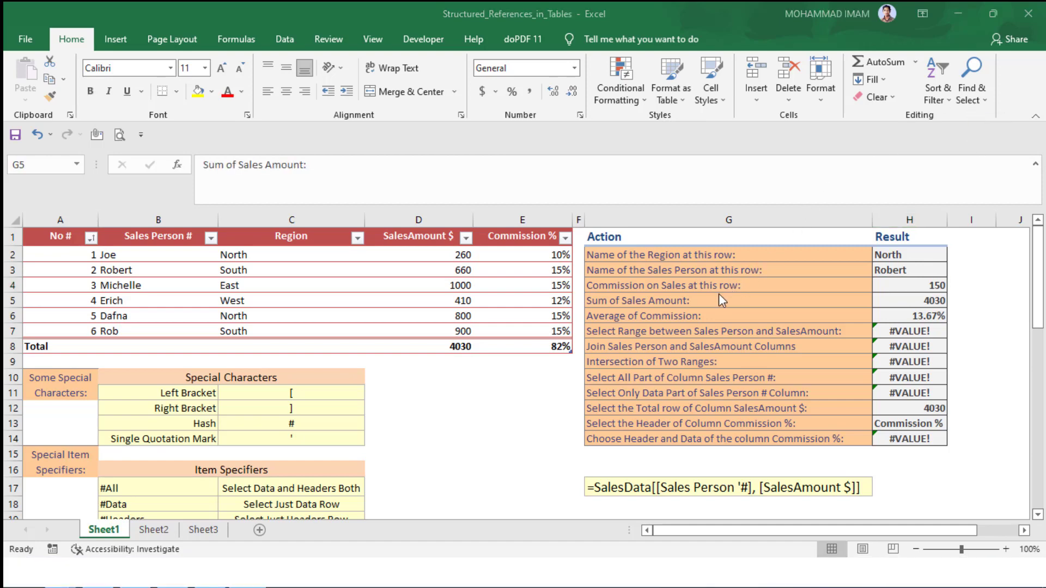
Step: Examine the Sum of Sales Amount formula in H5, highlighting its column reference, and compare the result with the Total row's SalesAmount $ cell
click(904, 298)
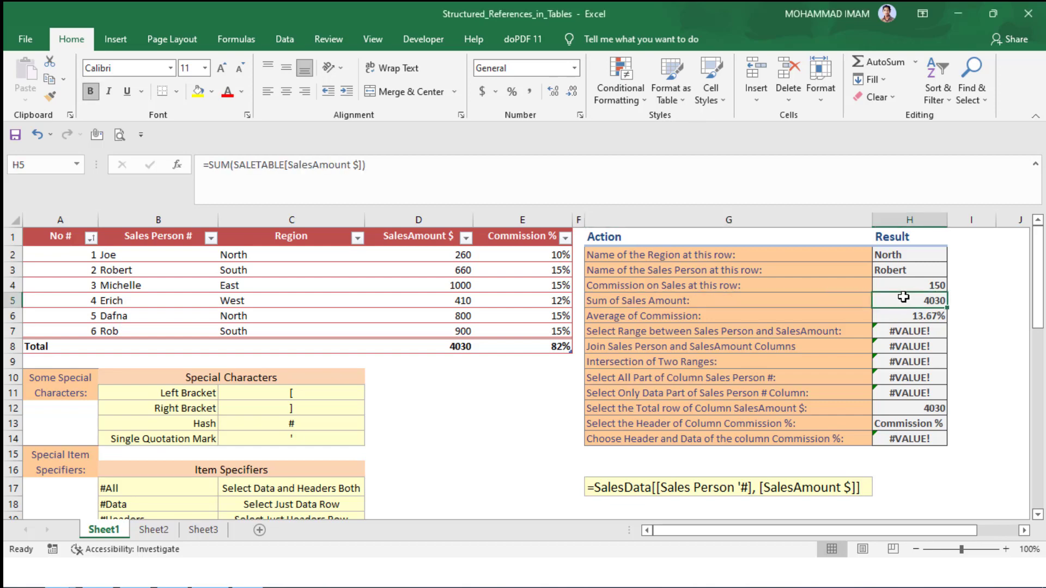
double_click(903, 297)
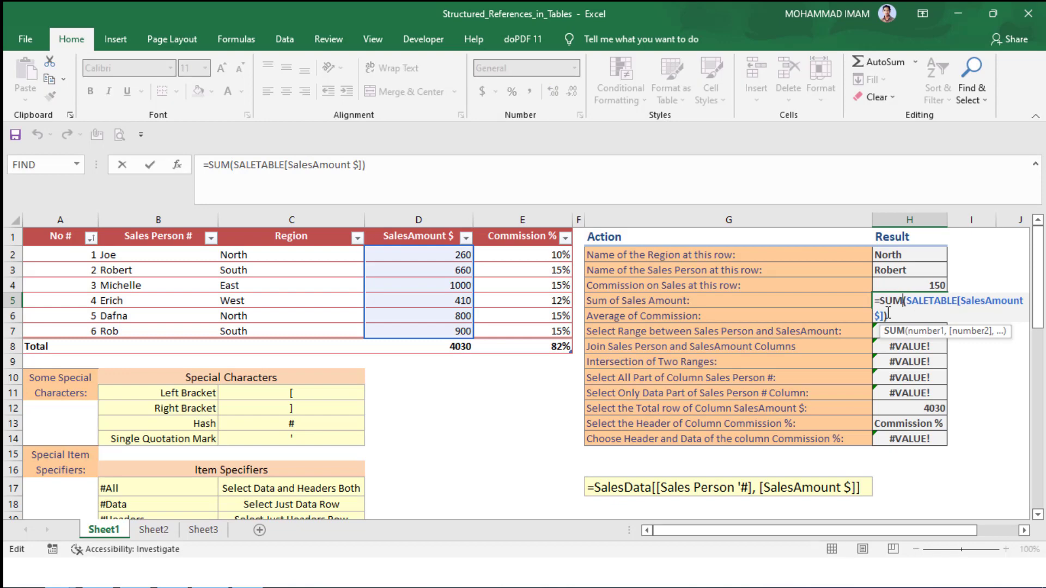
double_click(887, 301)
click(886, 302)
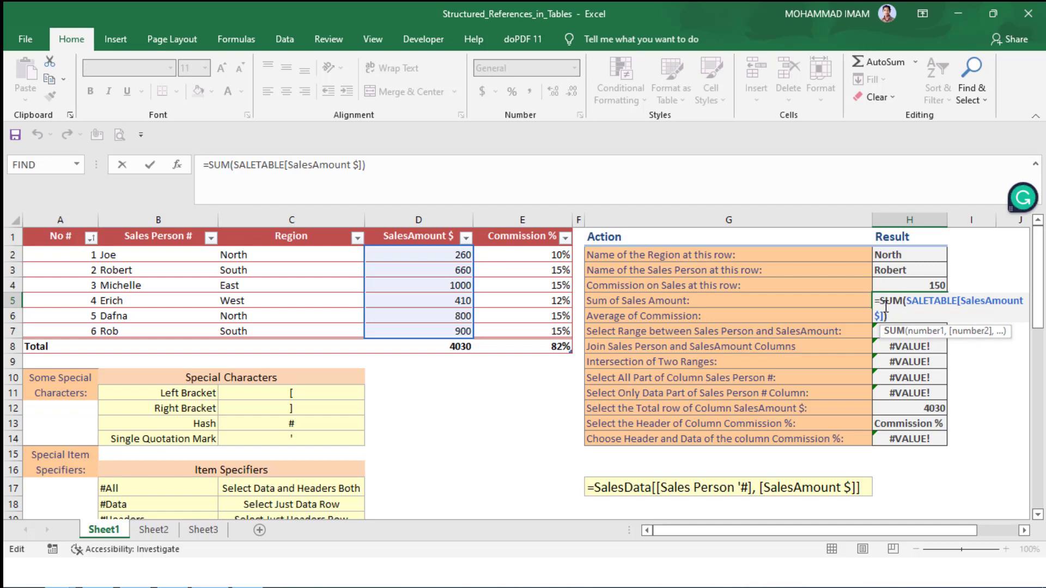
double_click(915, 301)
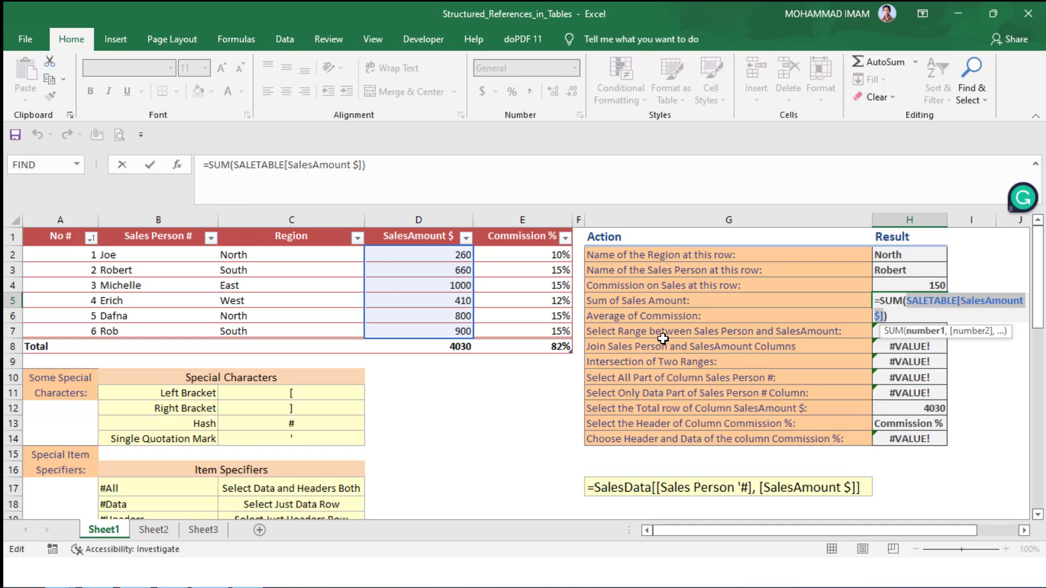
key(Return)
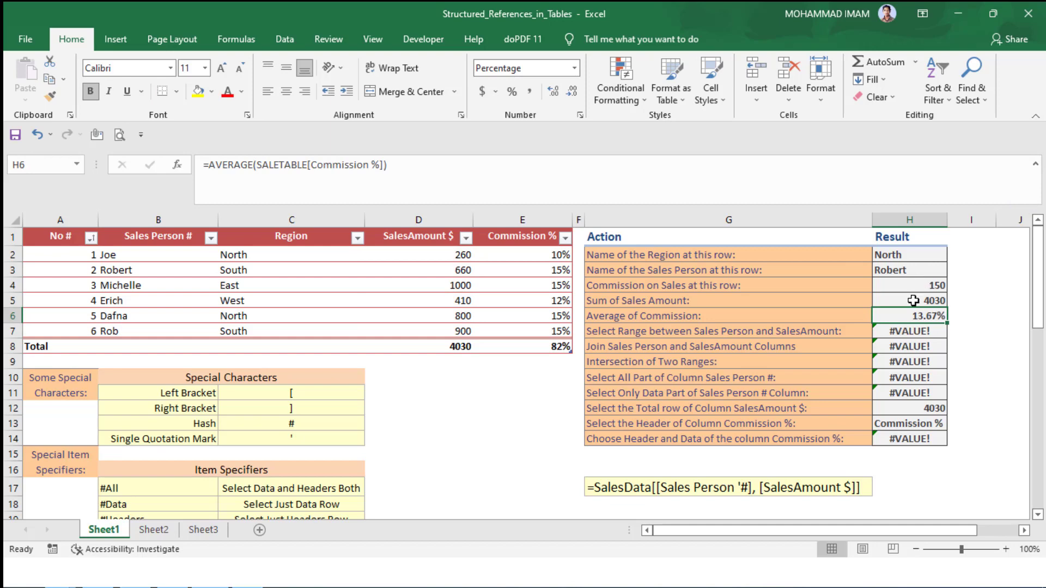
double_click(914, 301)
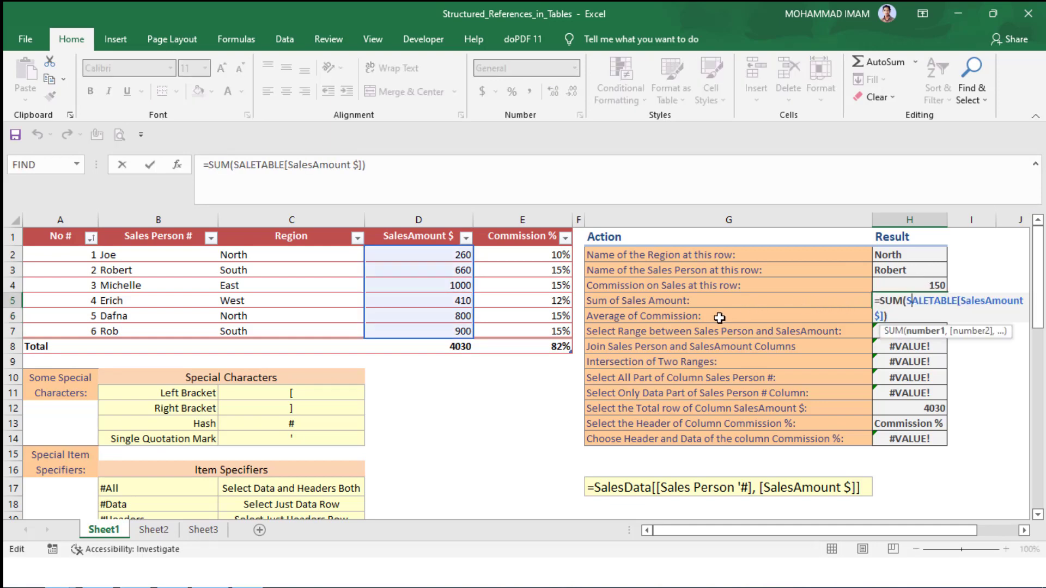
key(Return)
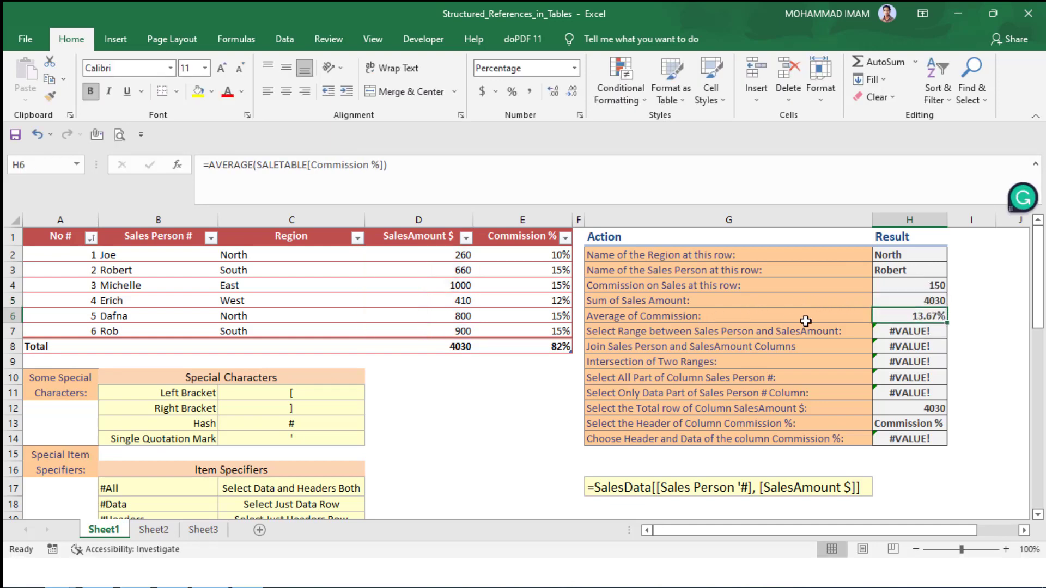
click(940, 300)
click(443, 345)
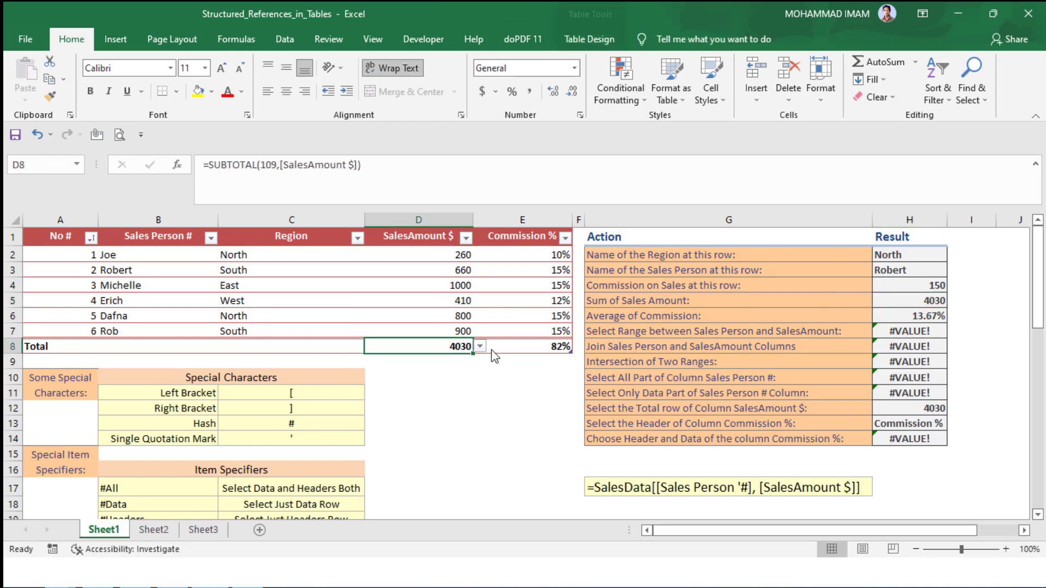
Step: Examine the Average of Commission formula in H6, highlighting the Commission % column from its header through the data rows
click(914, 300)
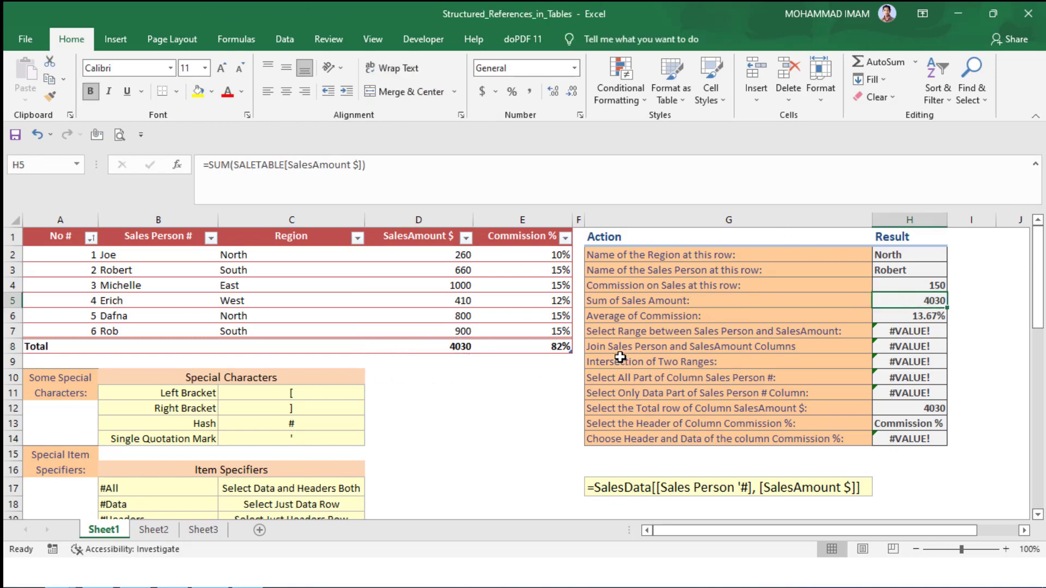
key(Down)
key(Down)
click(526, 235)
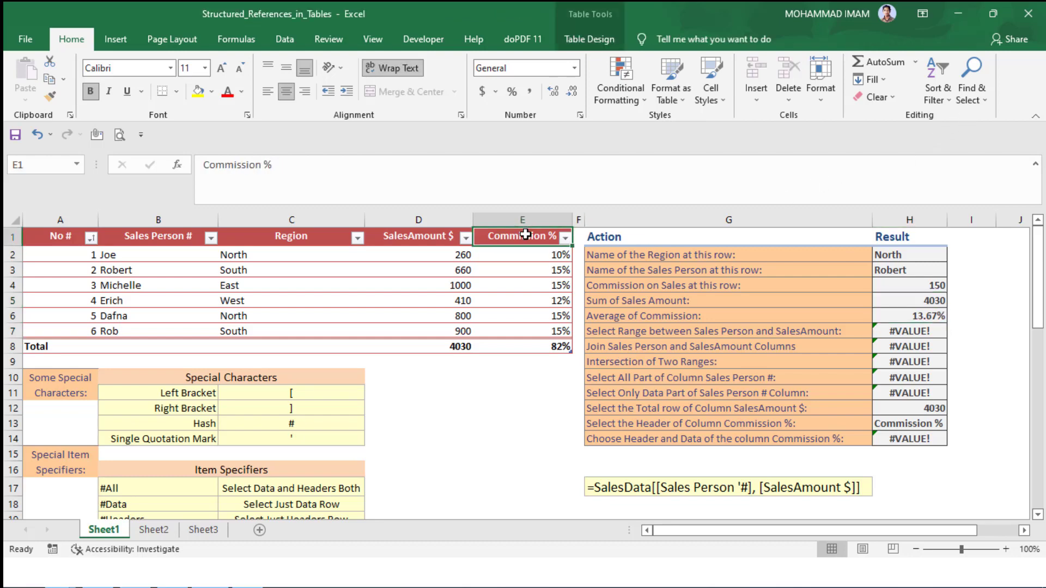
drag(526, 235, 513, 329)
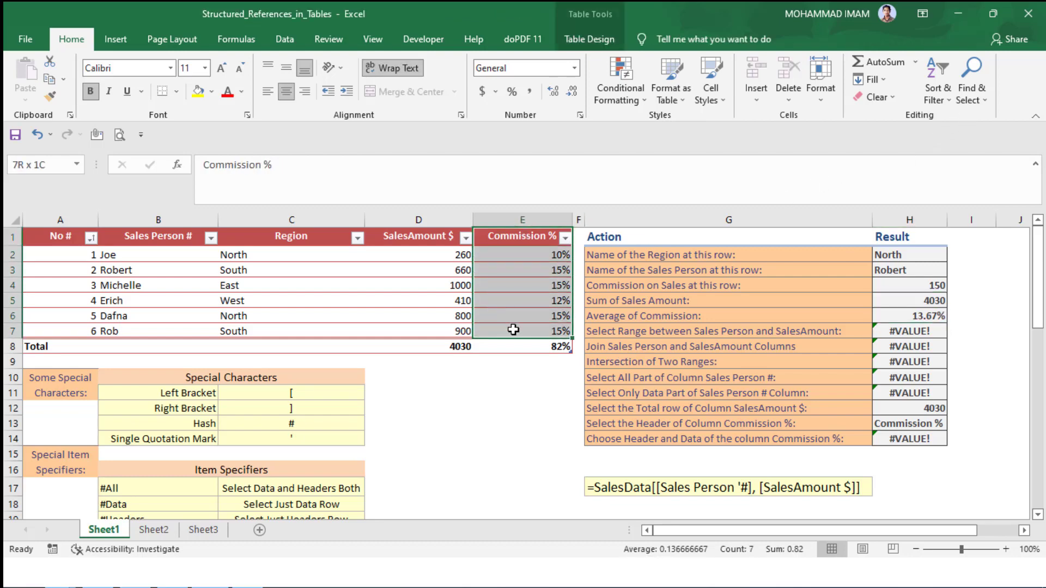
click(908, 316)
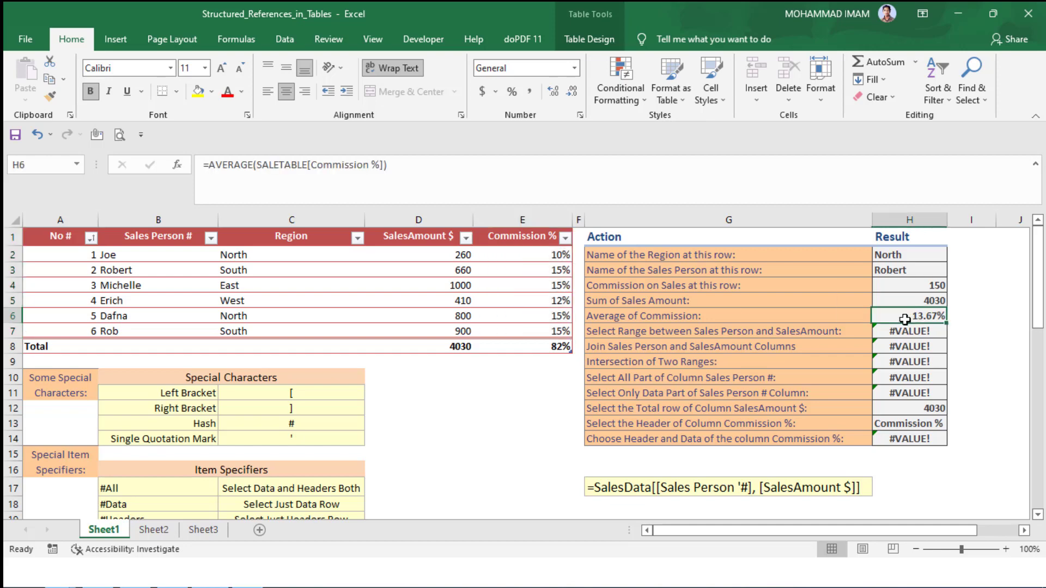
click(548, 350)
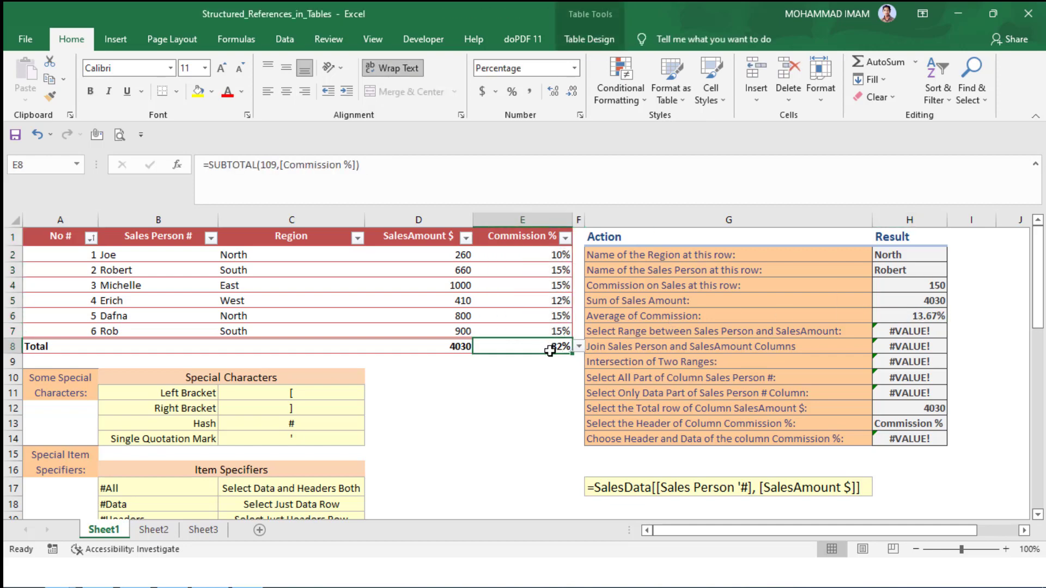
Step: Highlight the AVERAGE function in H6 and compare its result with the Total row's Commission % cell
double_click(919, 317)
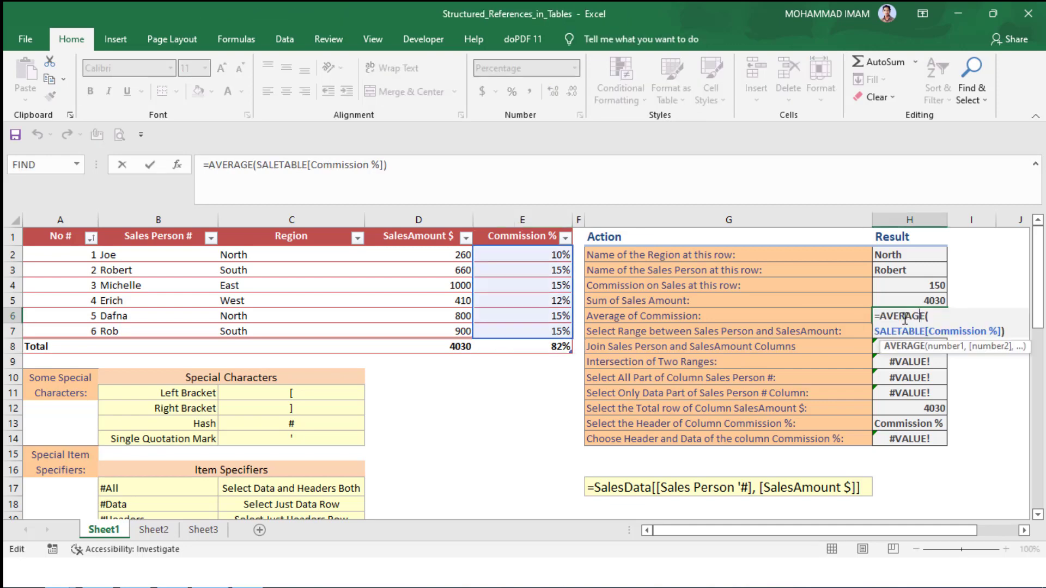
double_click(894, 319)
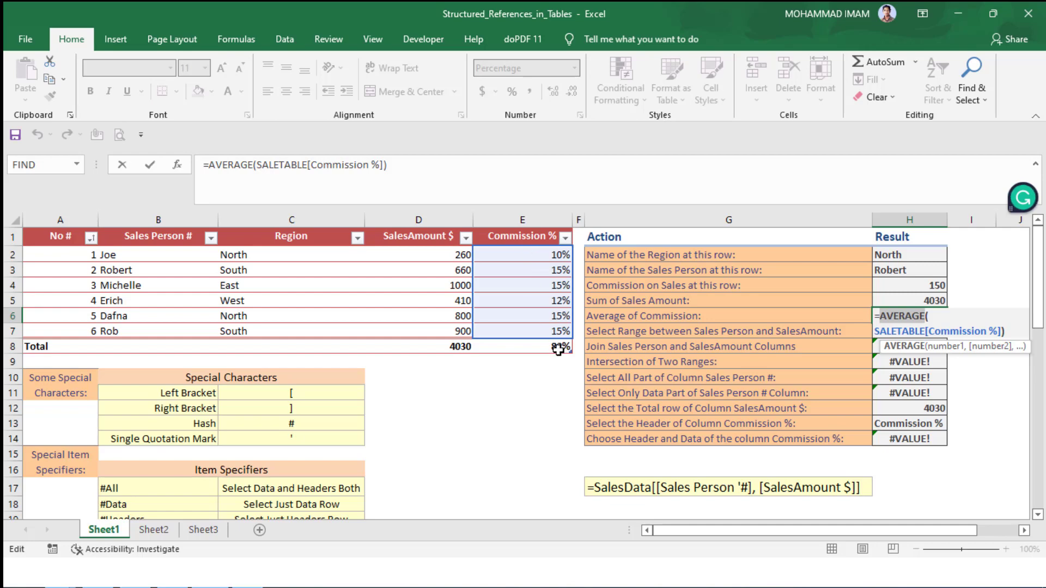
key(Return)
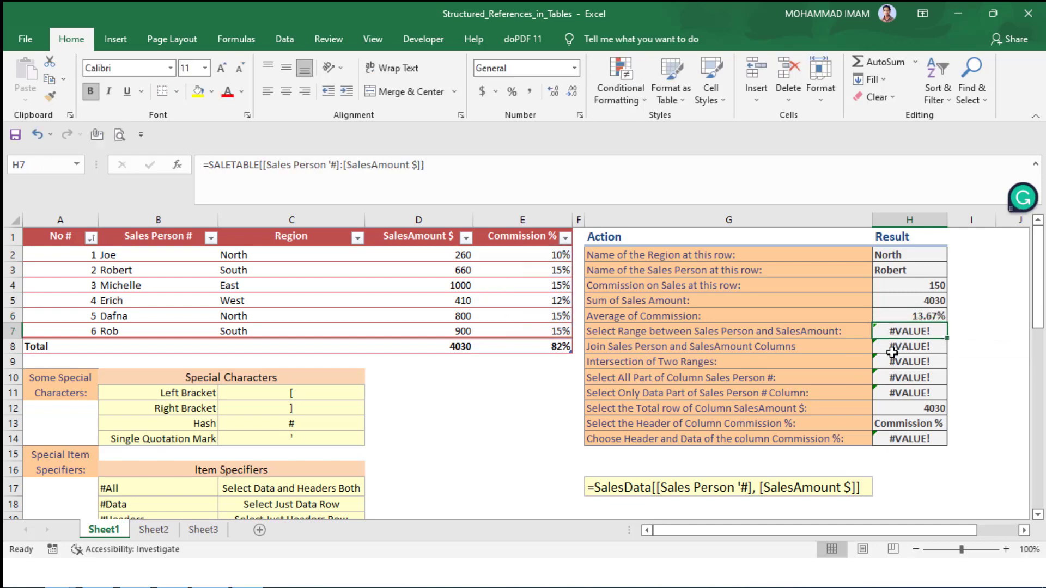
click(560, 346)
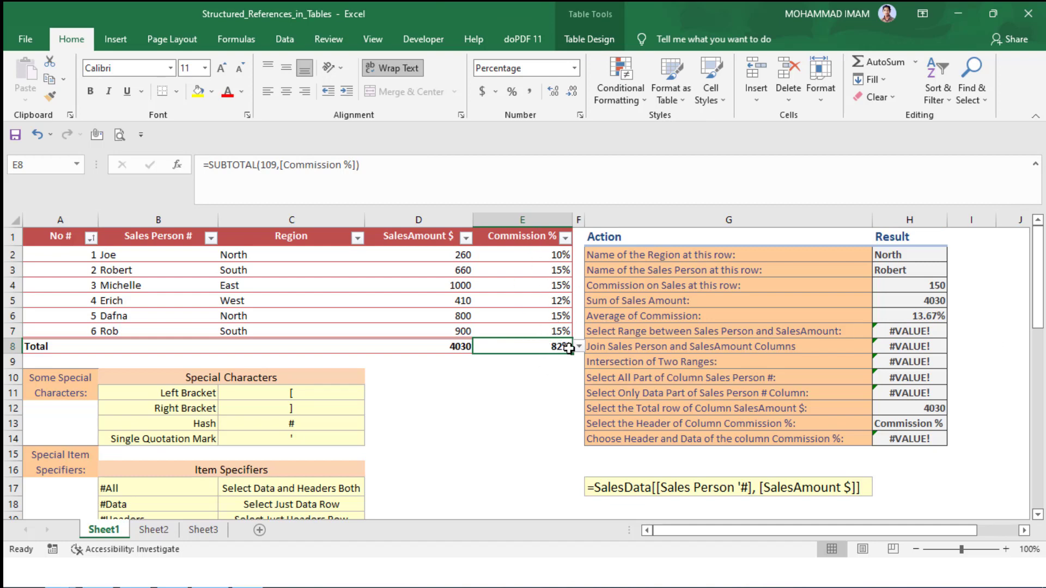
click(935, 318)
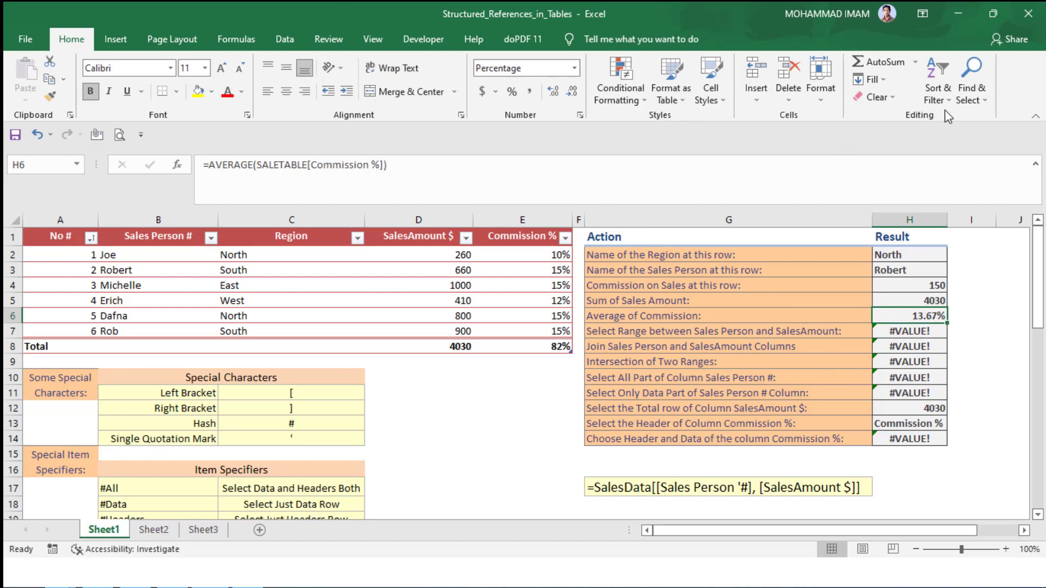
Step: Review the range action in row 7, highlighting the Sales Person # and SalesAmount $ columns that bound the range
key(Down)
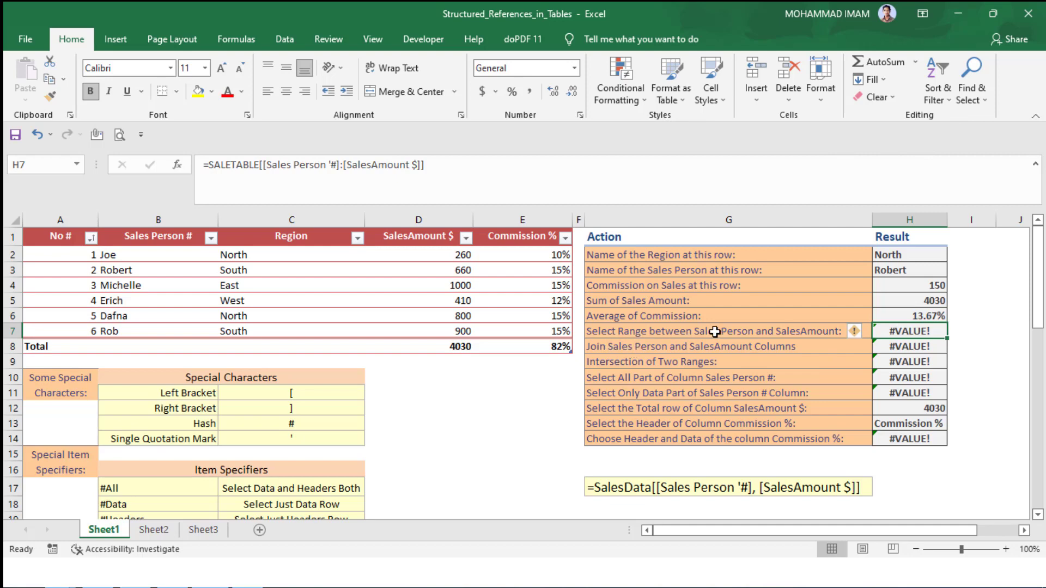
click(815, 333)
drag(155, 240, 158, 330)
drag(441, 237, 420, 315)
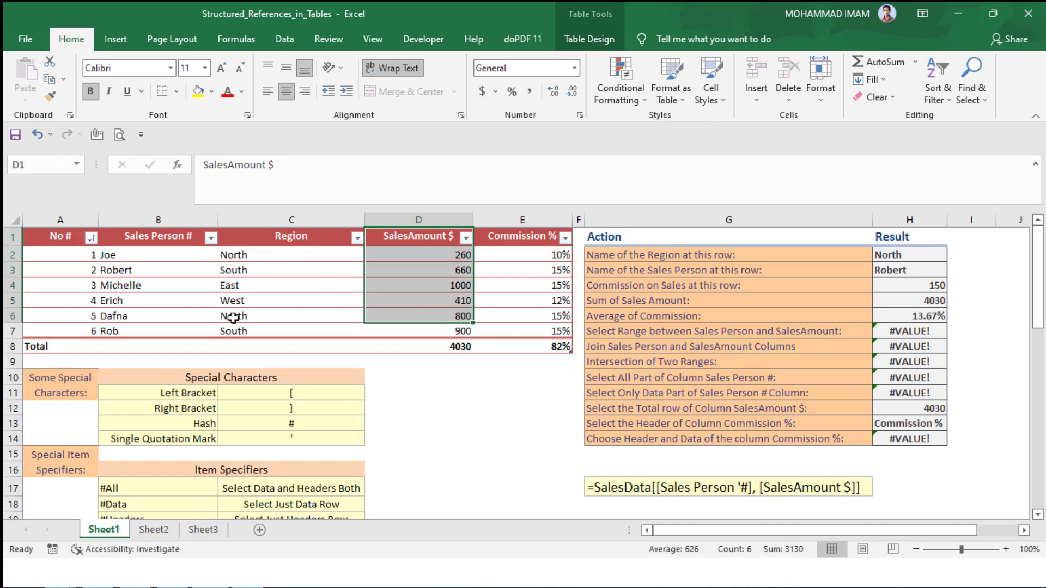
drag(157, 240, 158, 323)
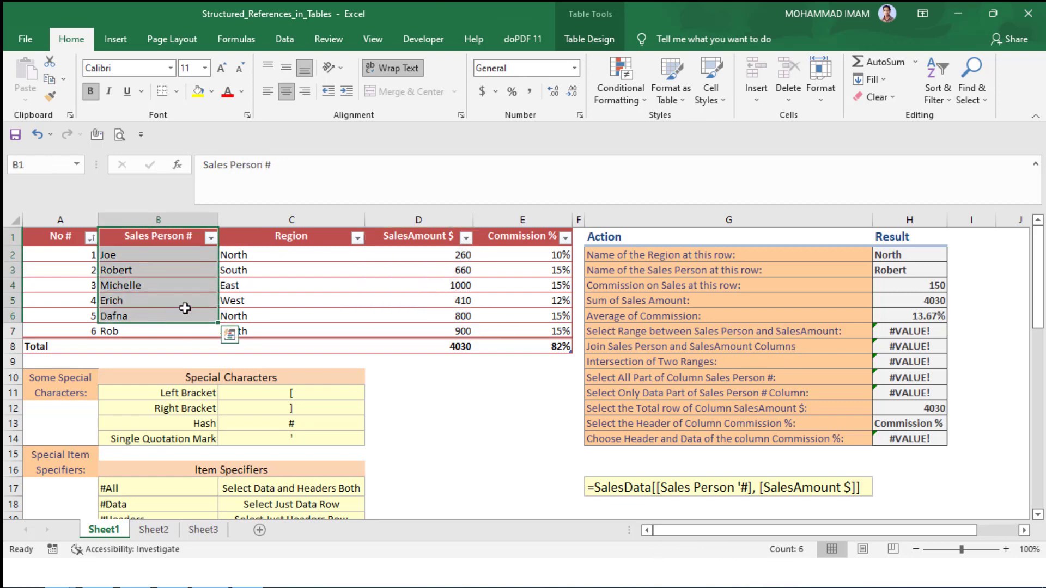
click(165, 298)
drag(430, 244, 393, 324)
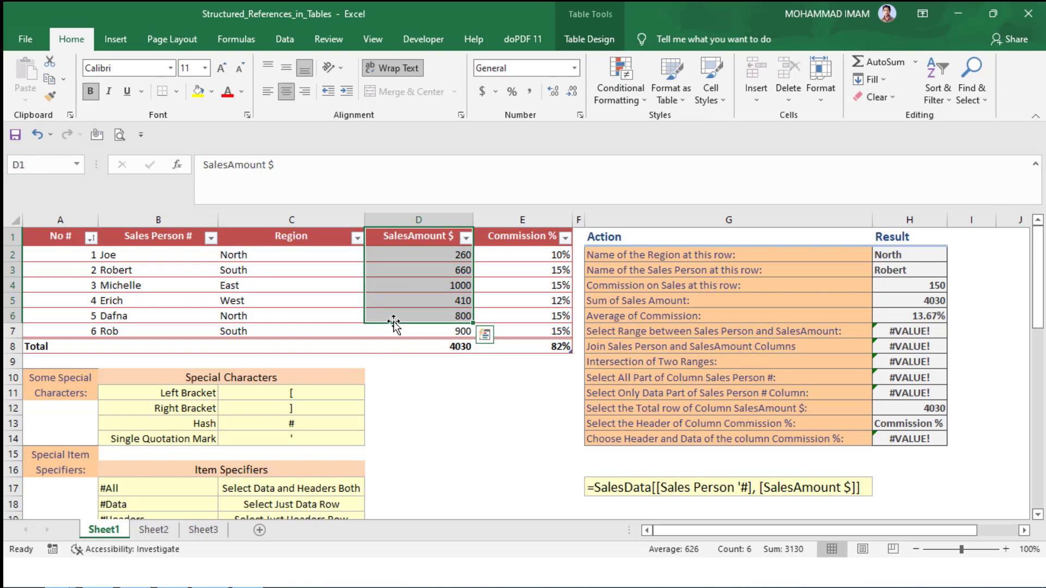
Step: Look up the range operator in the Reference Operators list, selecting its character in C25
scroll(390, 321, down, 2)
scroll(391, 321, down, 3)
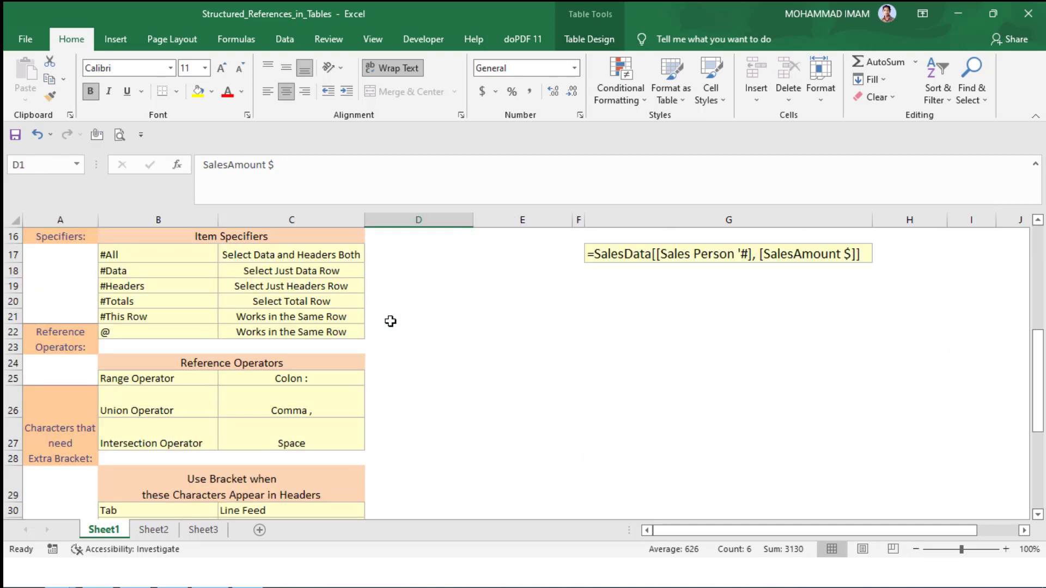
click(308, 377)
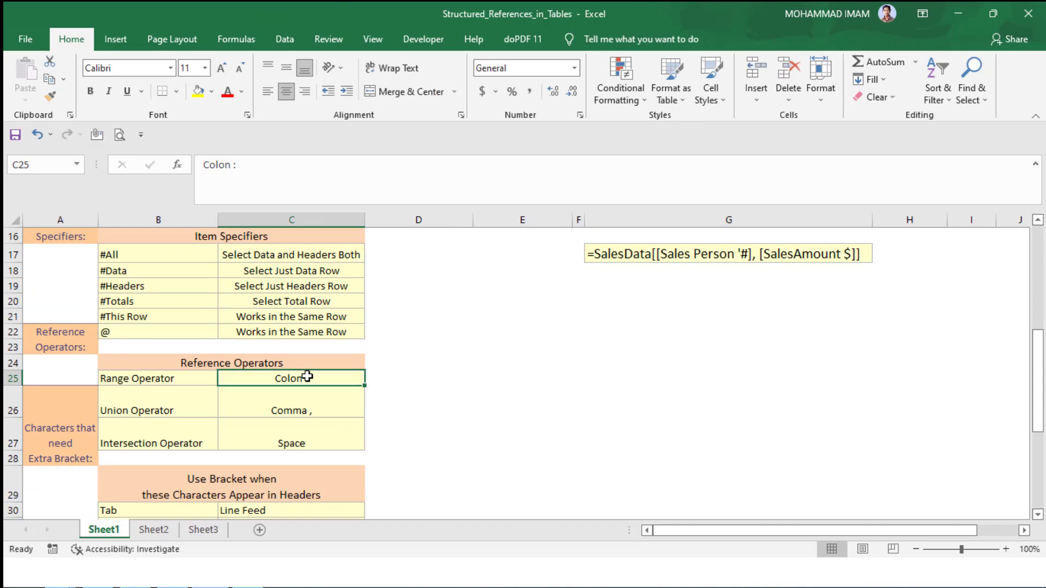
scroll(540, 384, up, 5)
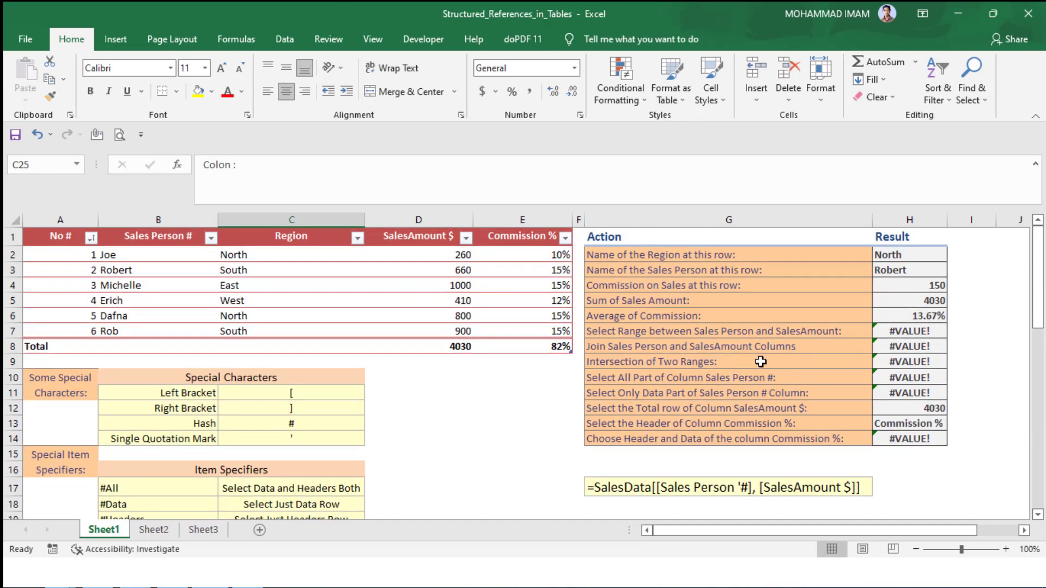
Step: Examine the H7 formula for the range between Sales Person and SalesAmount, highlighting the colon between the two column specifiers
click(765, 333)
click(902, 333)
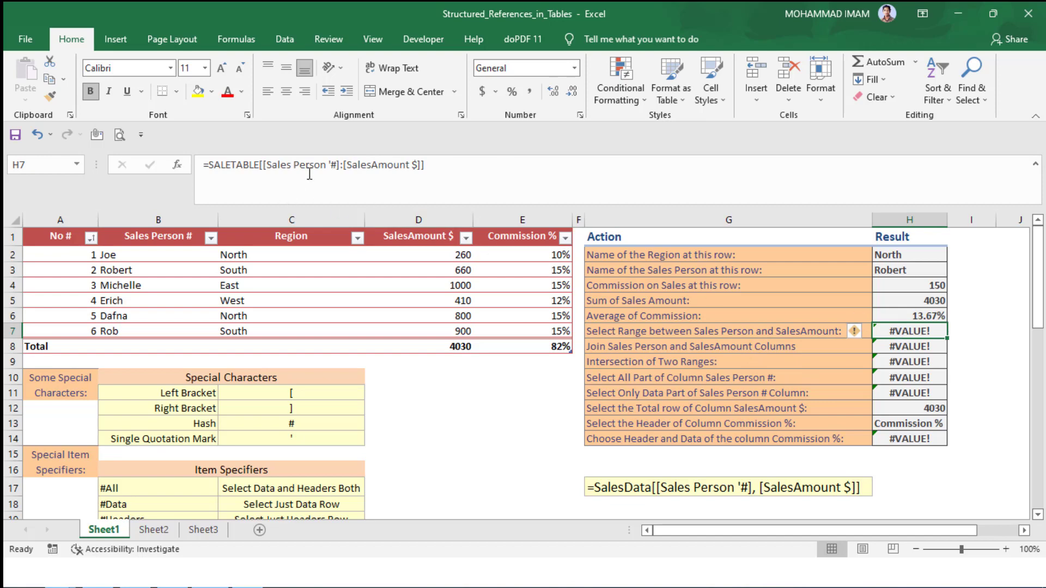
click(280, 165)
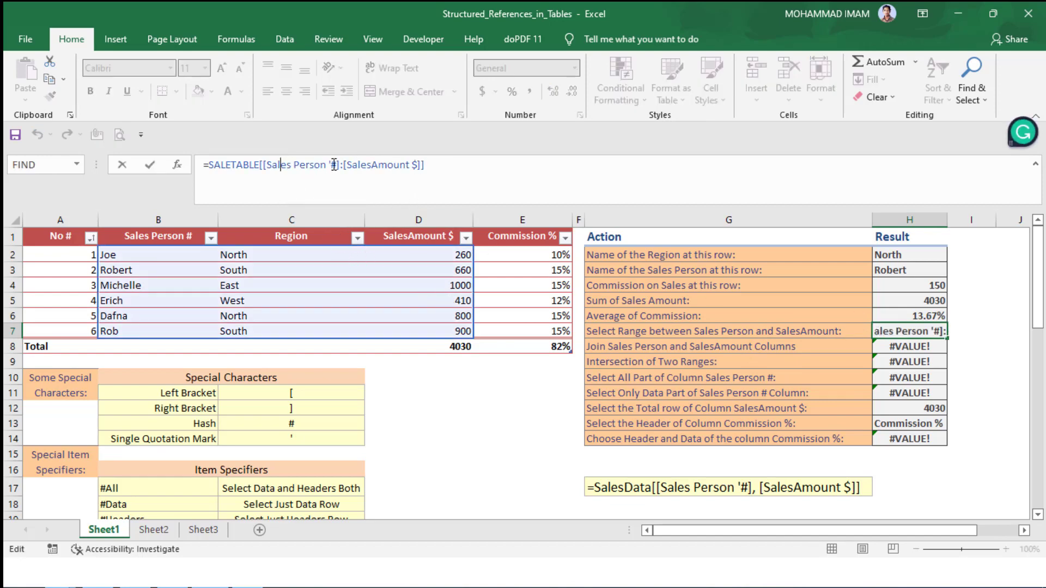
drag(349, 164, 353, 166)
click(344, 165)
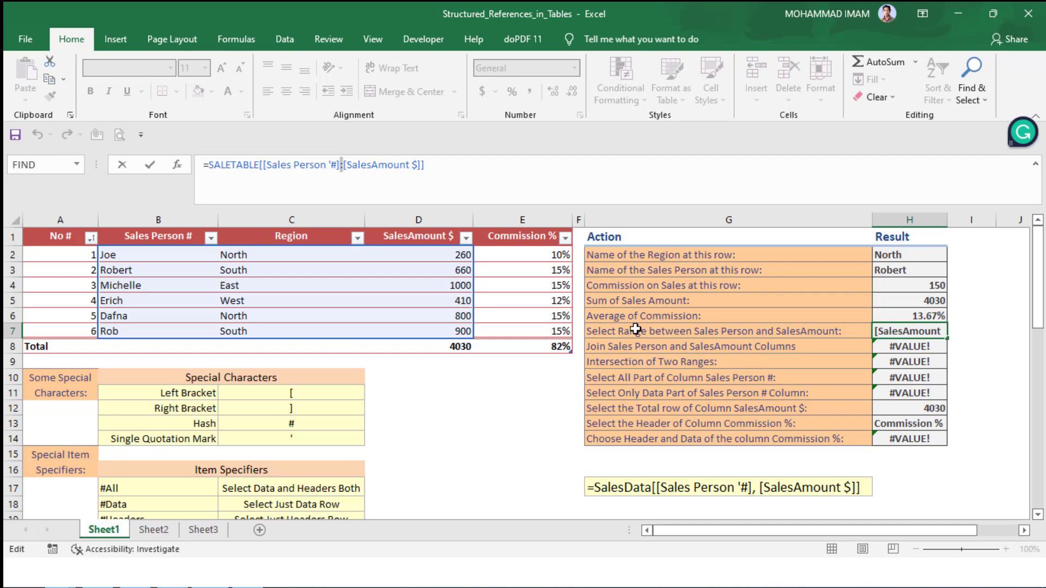
key(Return)
click(911, 330)
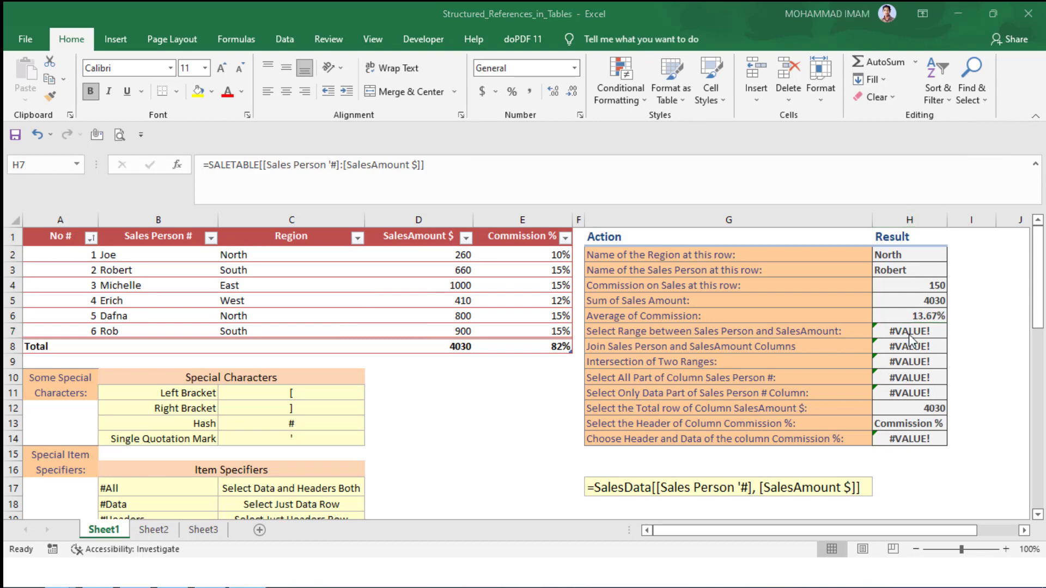
Step: Review the Join Sales Person and SalesAmount Columns action in row 8, highlighting both columns in the table
key(Down)
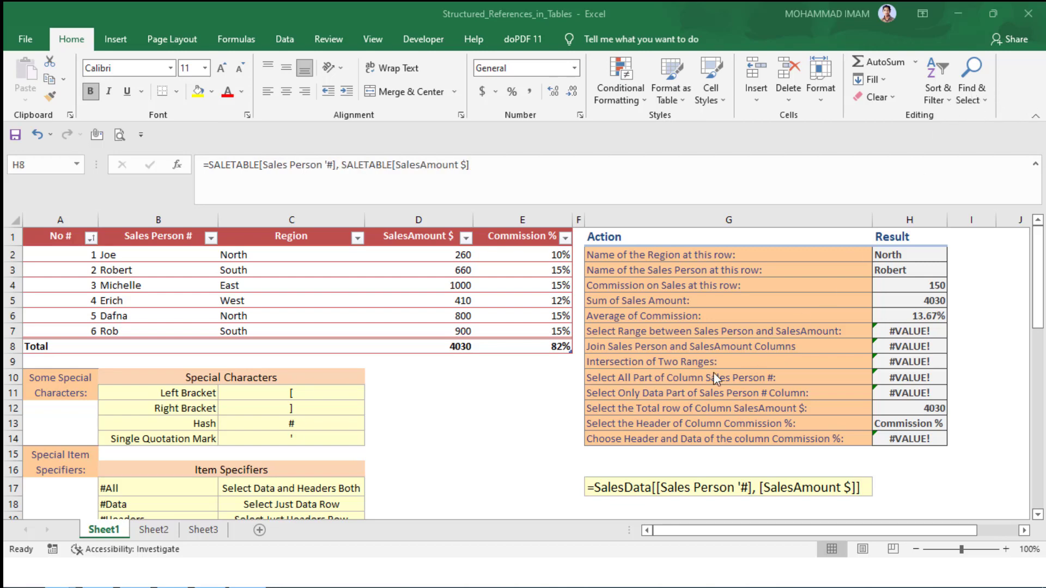
click(619, 345)
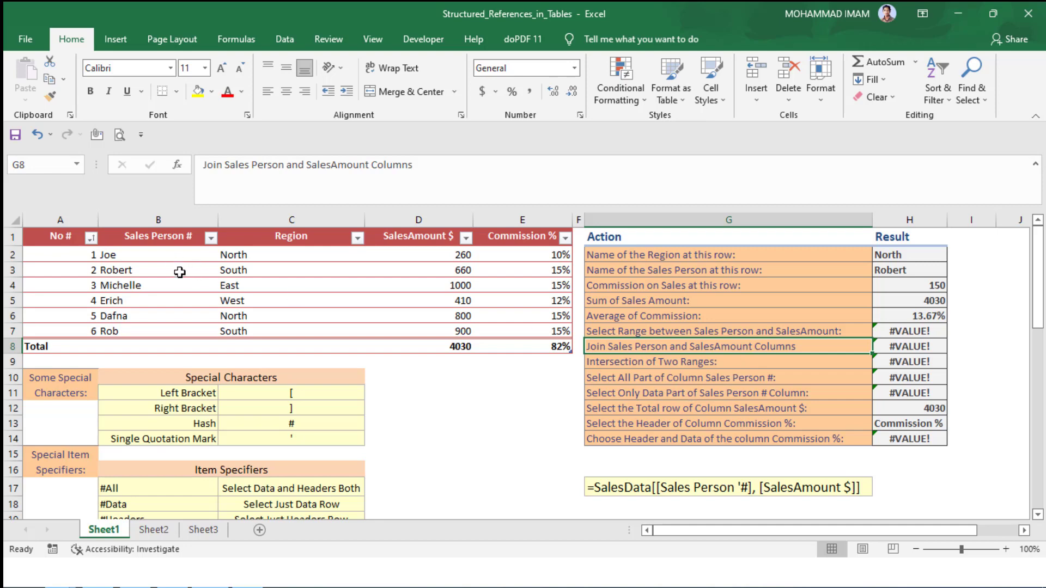
drag(147, 239, 144, 330)
drag(437, 285, 434, 328)
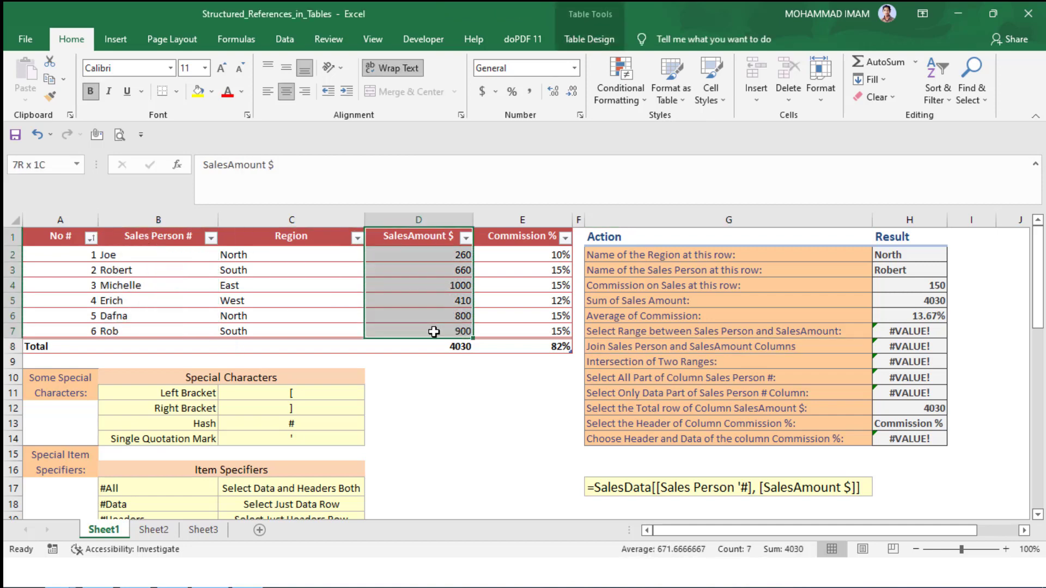
click(124, 271)
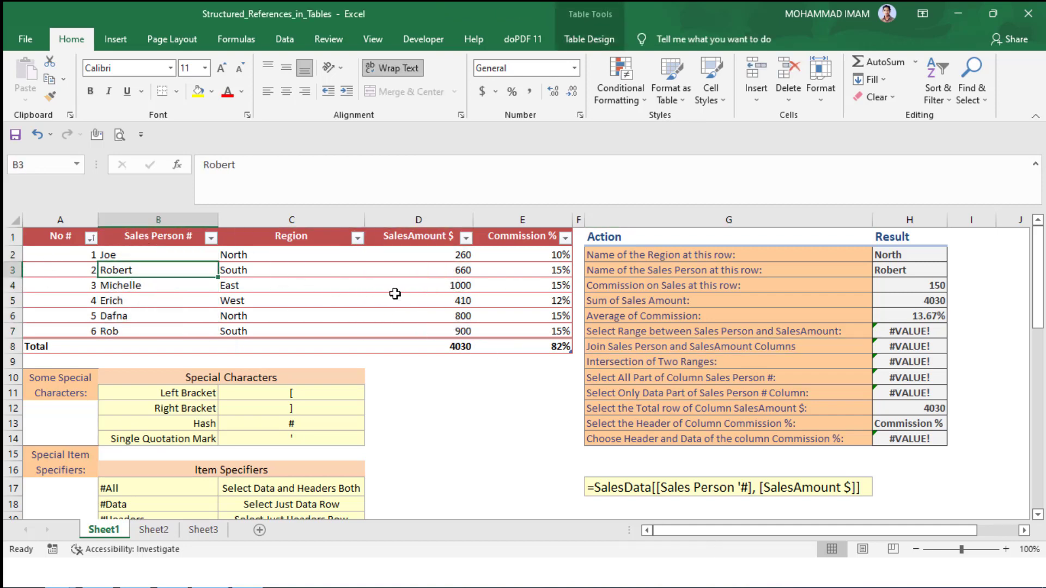
click(162, 240)
drag(438, 241, 414, 327)
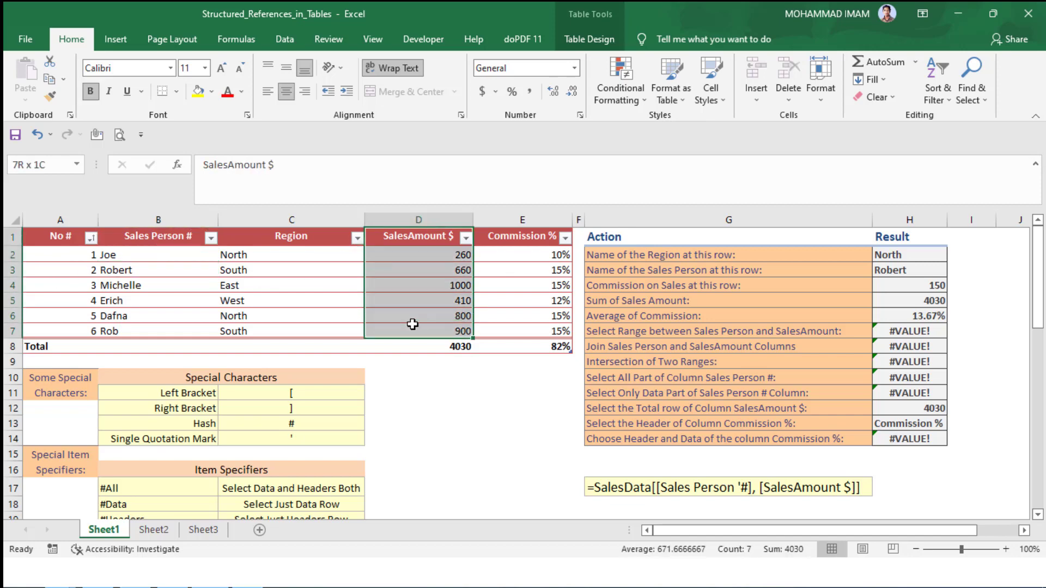
click(633, 351)
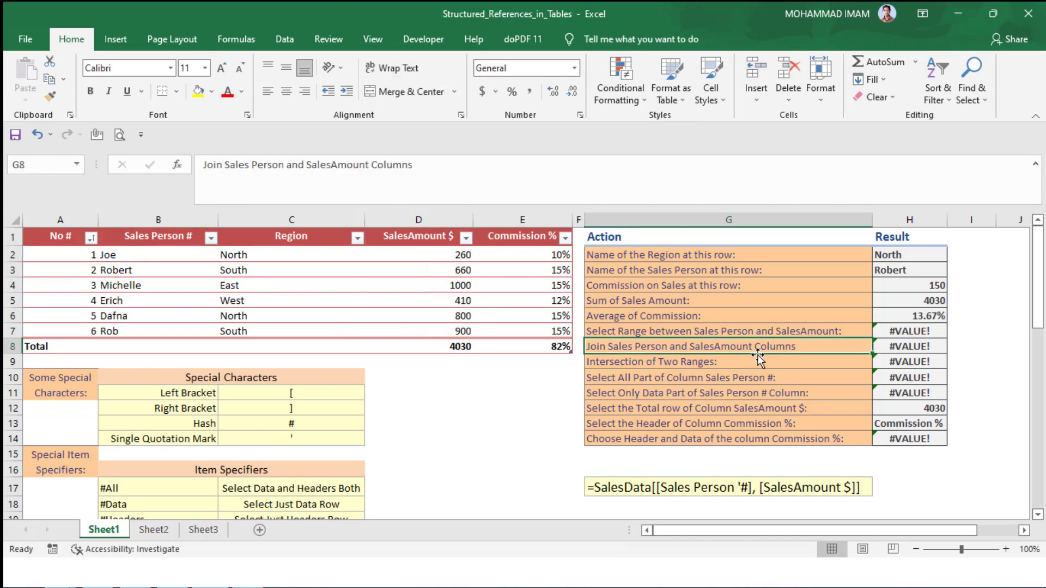
Step: Examine the H8 join formula, highlighting the comma union operator between its Sales Person # and SalesAmount $ column references
click(909, 351)
click(235, 166)
double_click(236, 166)
click(337, 166)
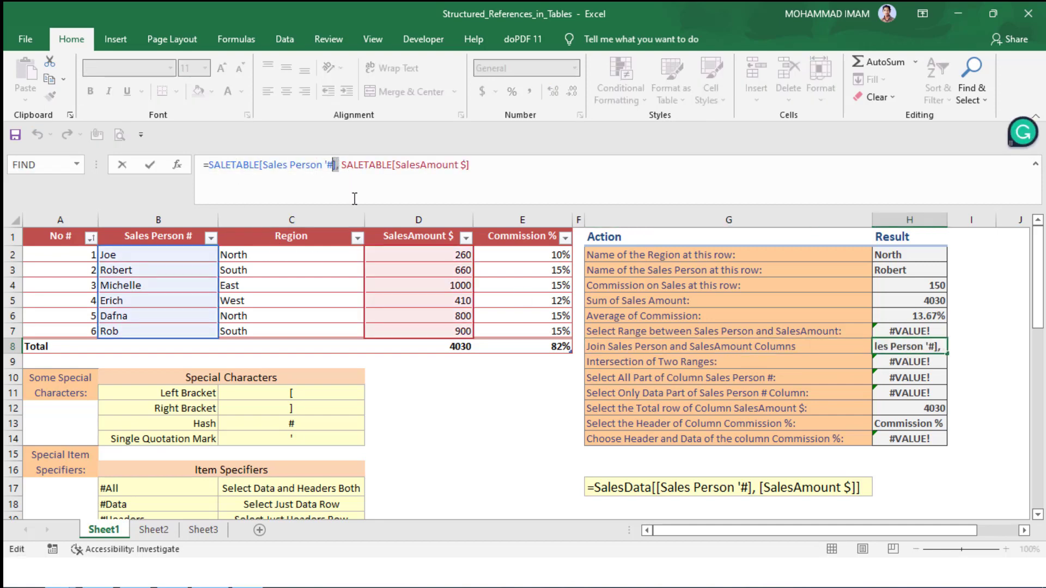
text(,)
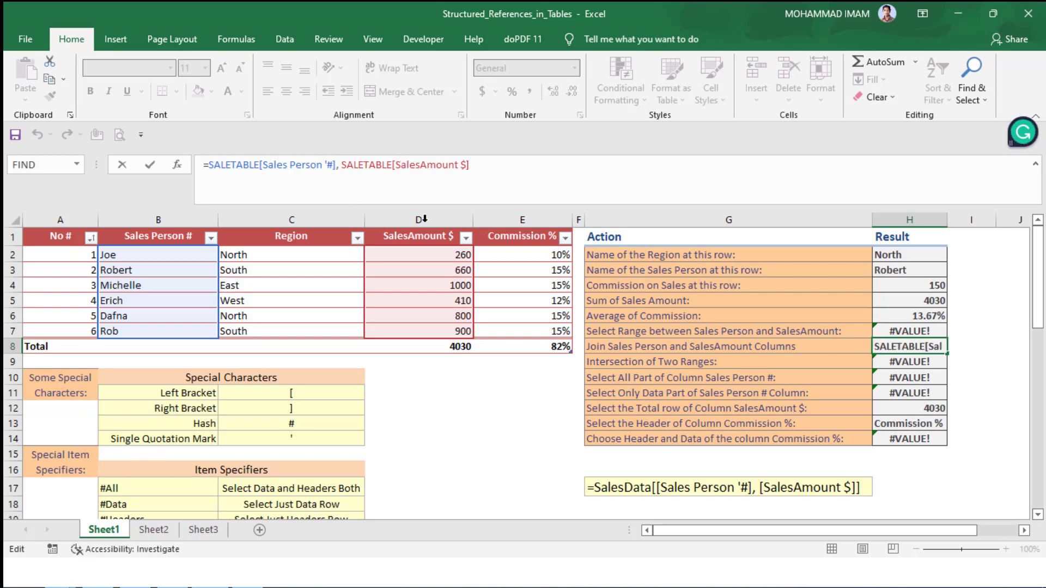
key(Return)
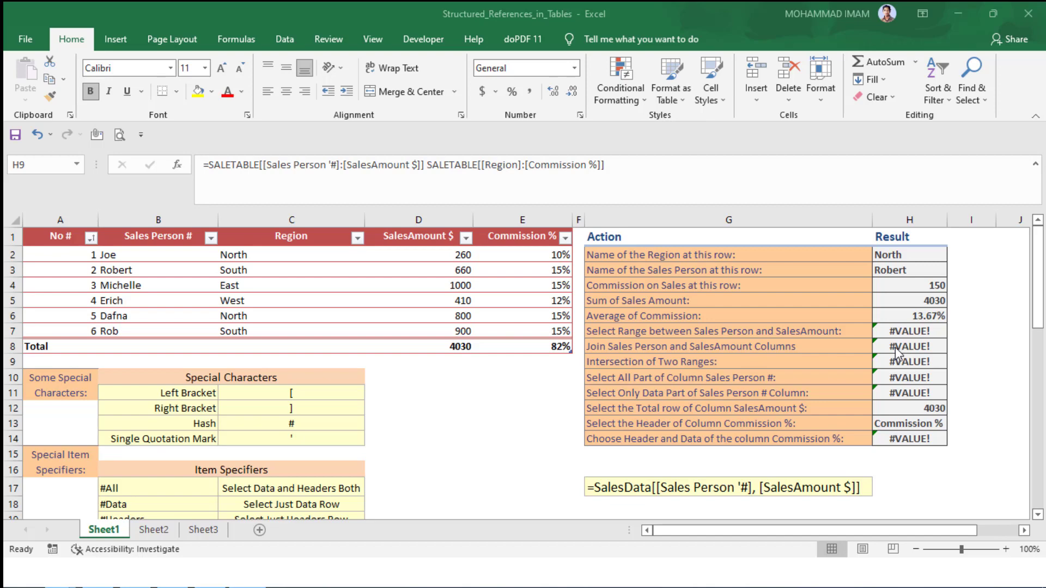
Step: Examine the H9 intersection formula, comparing its Sales Person # to SalesAmount $ range with its Region to Commission % range
key(Left)
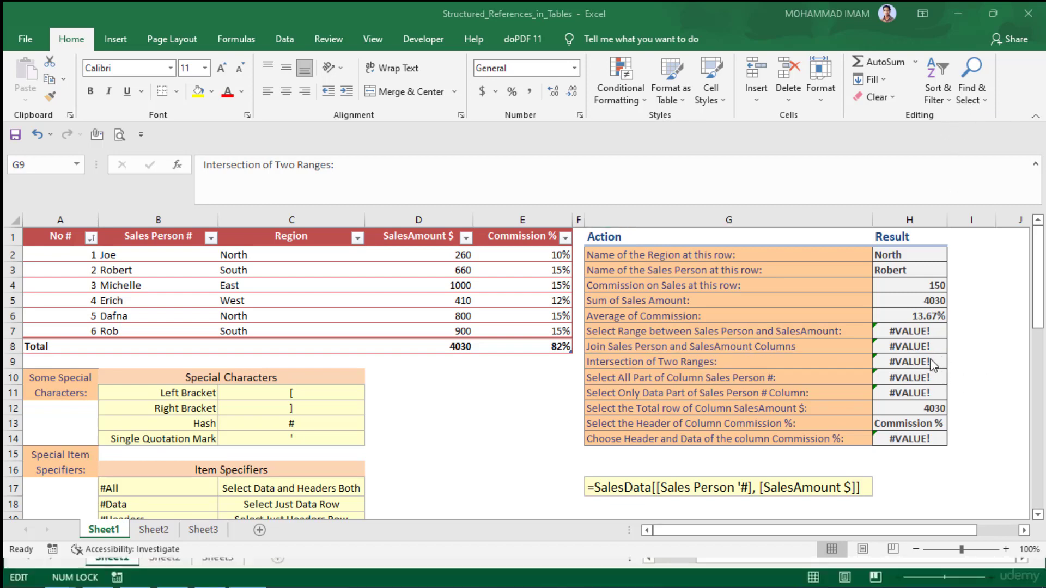
double_click(933, 363)
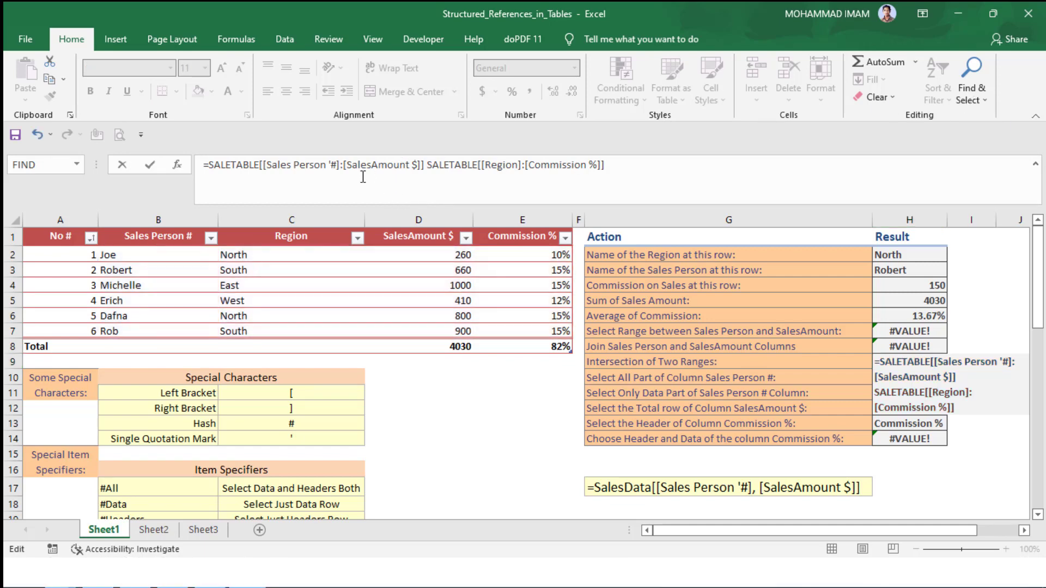
click(275, 166)
click(283, 167)
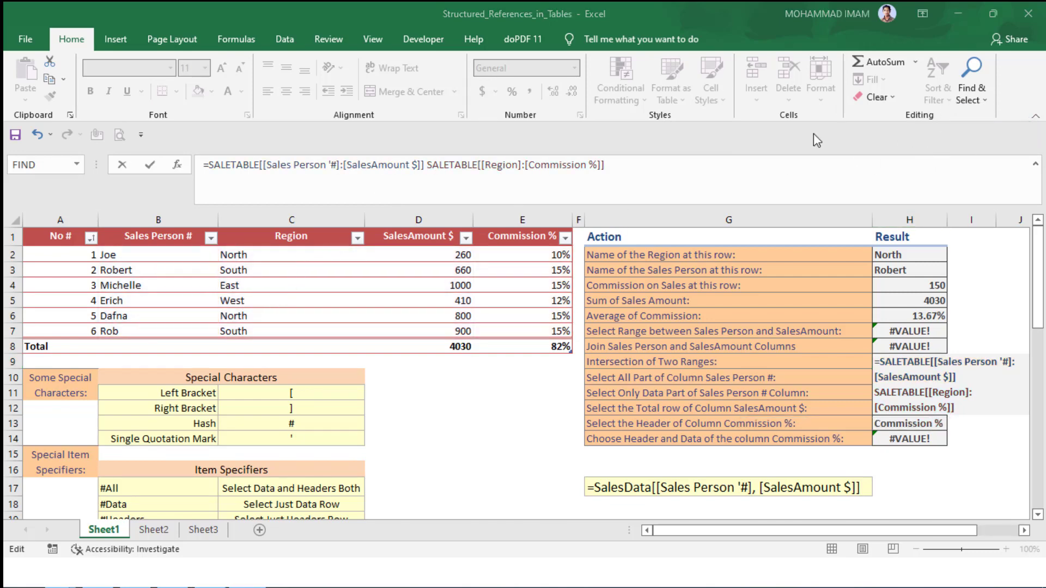
click(342, 167)
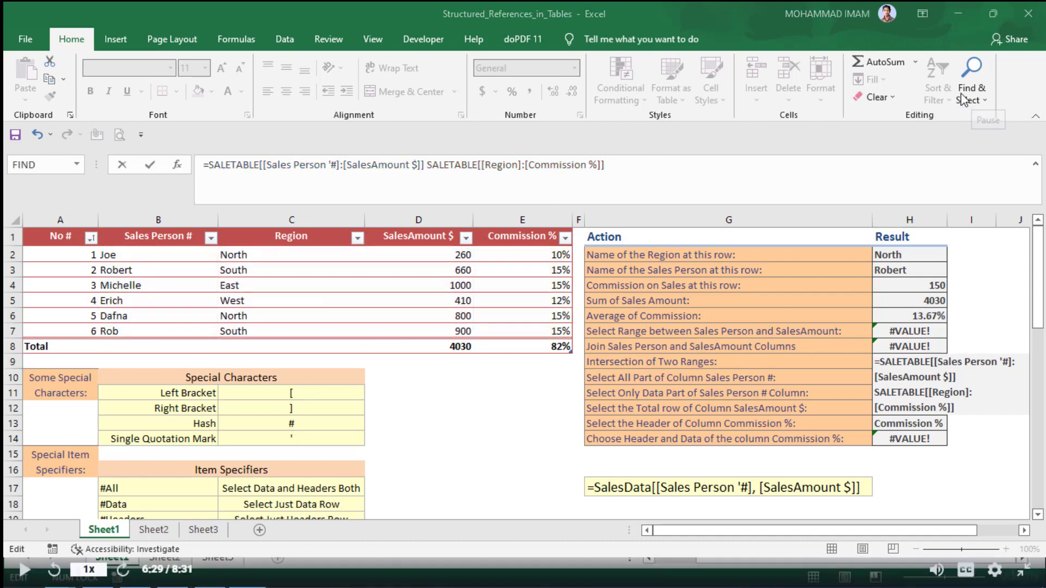
click(423, 165)
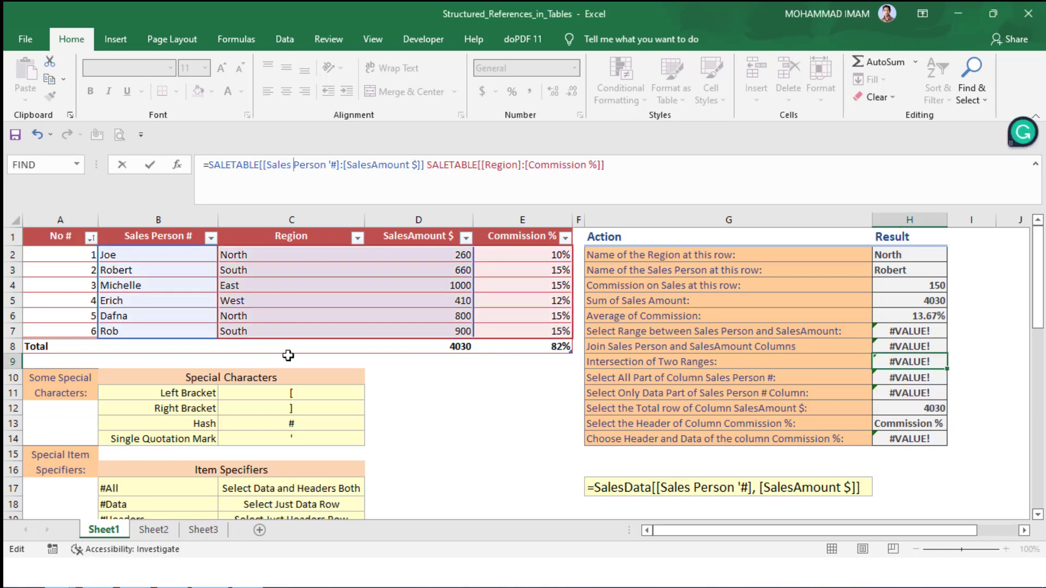
Step: Check the intersection operator in the Reference Operators list and commit the H9 intersection formula as an array formula
scroll(283, 356, down, 2)
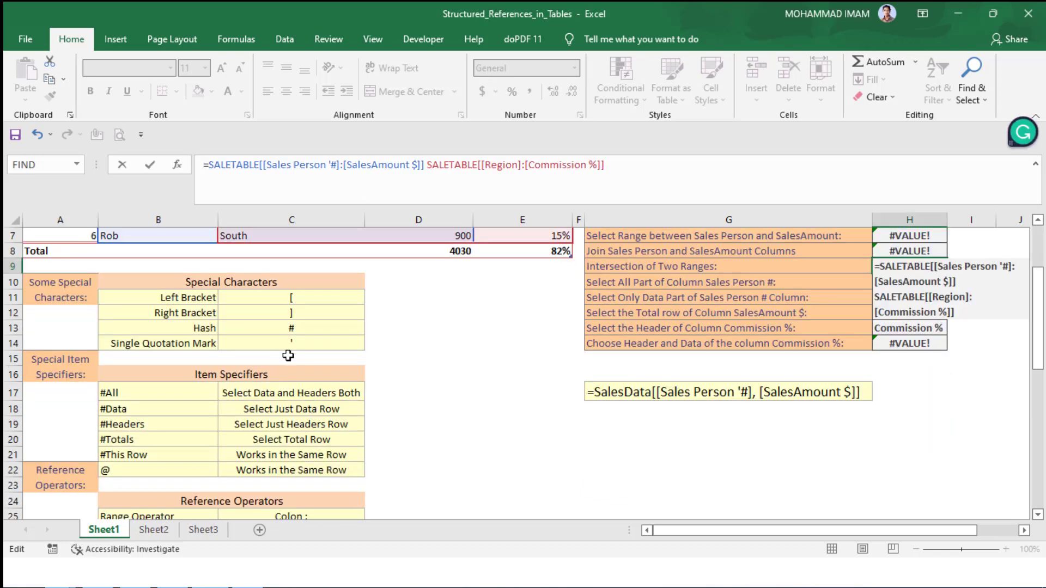
scroll(271, 467, down, 2)
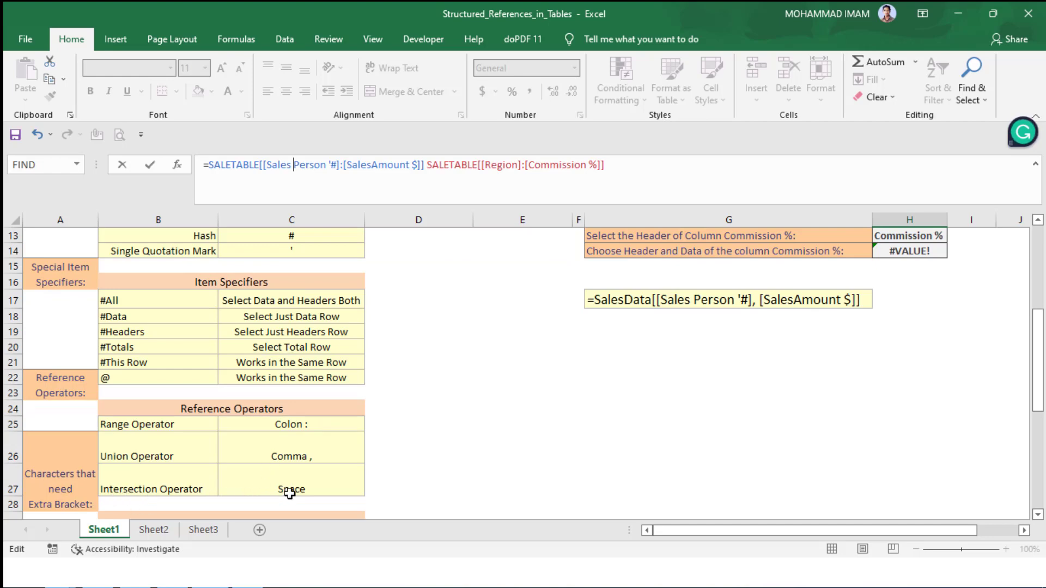
scroll(294, 491, up, 4)
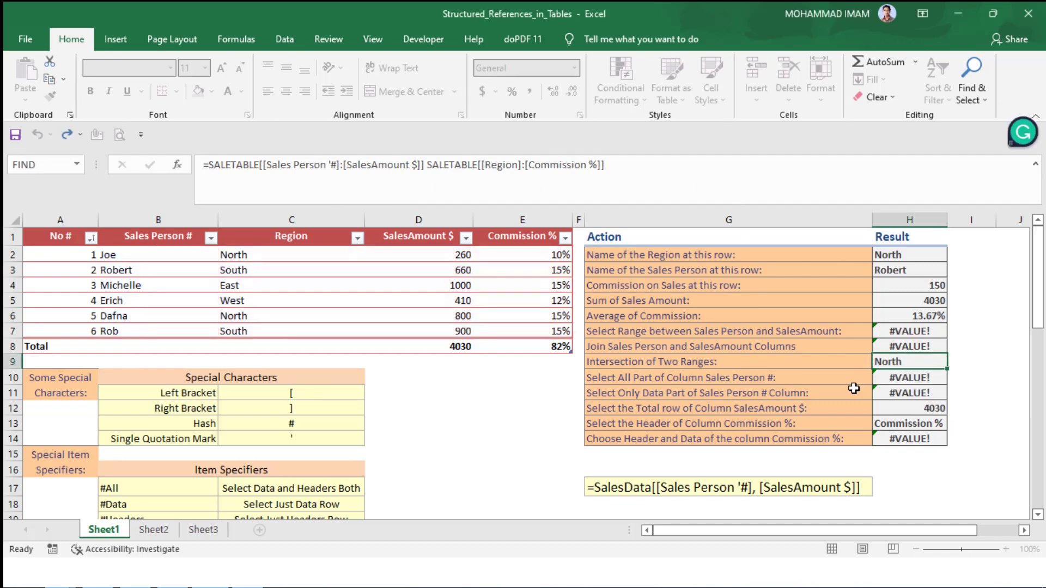
key(ctrl+shift+Return)
click(924, 365)
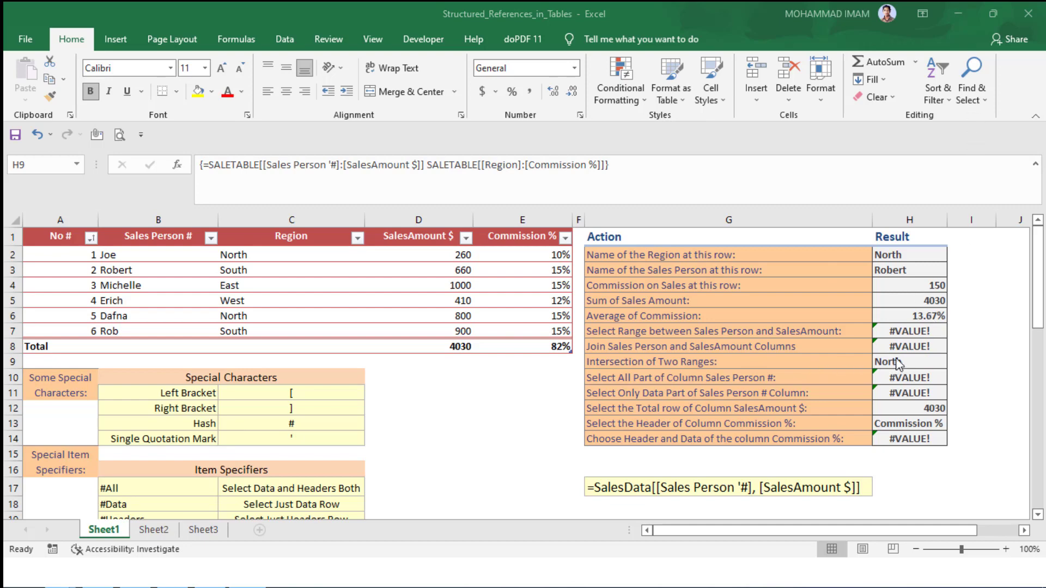
Step: Examine the H10 formula that selects all parts of the Sales Person # column with the #All specifier
key(Down)
key(Down)
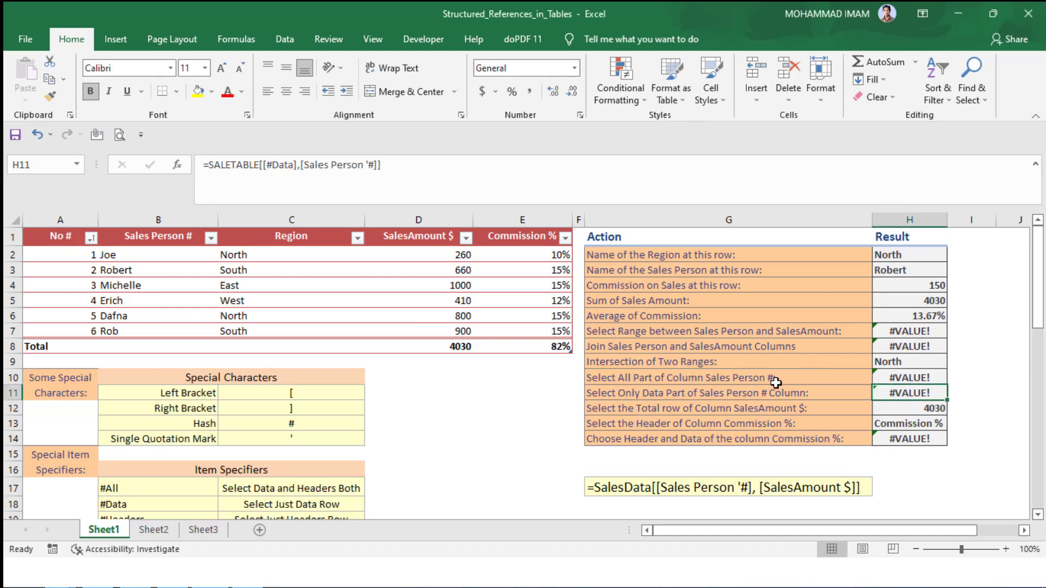
click(891, 381)
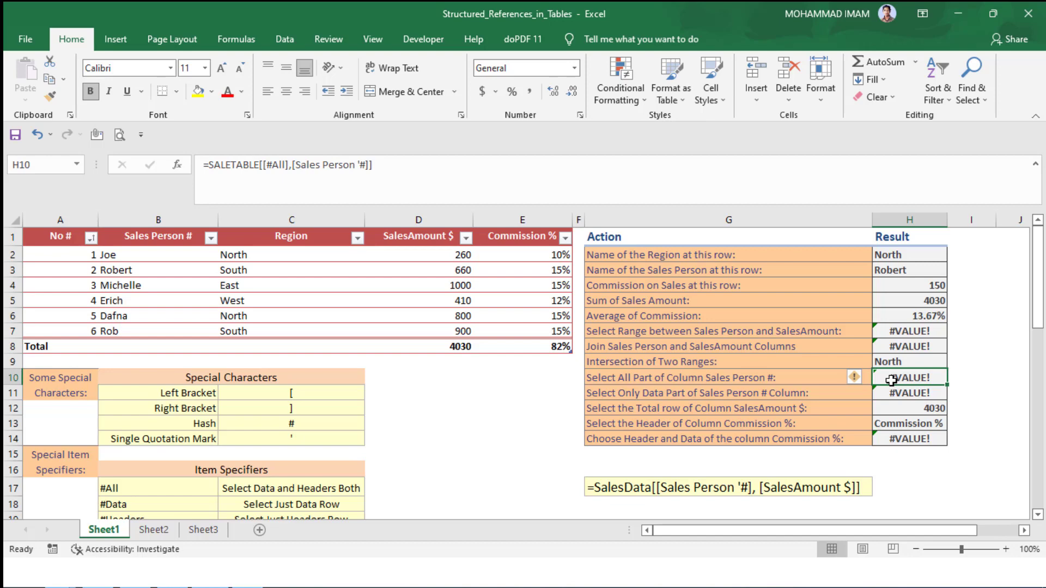
double_click(891, 380)
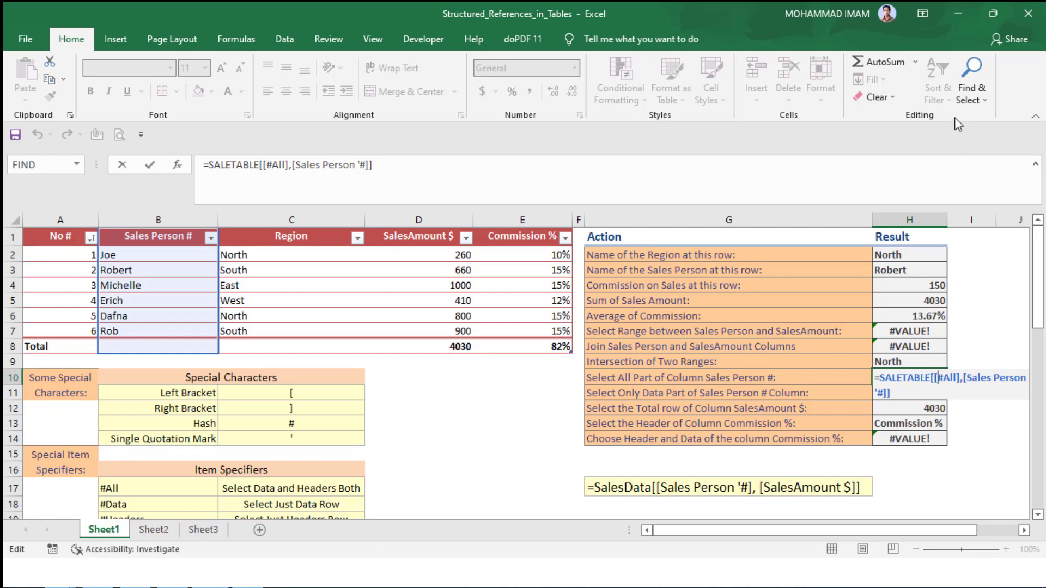
key(End)
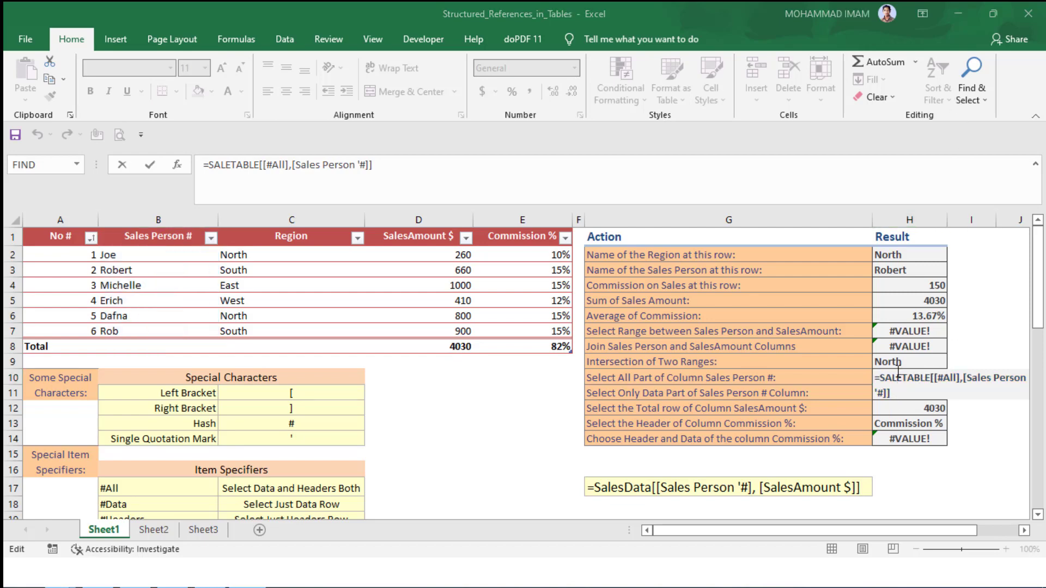
Step: Review the data-only action for Sales Person # in row 11 and open its H11 formula at the #Data specifier
click(618, 395)
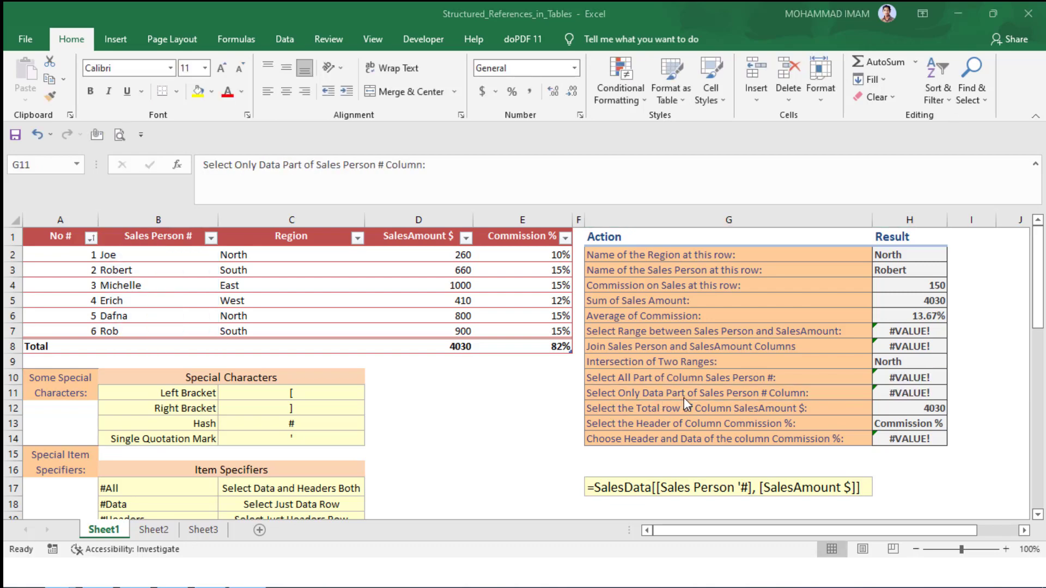
click(770, 395)
double_click(903, 389)
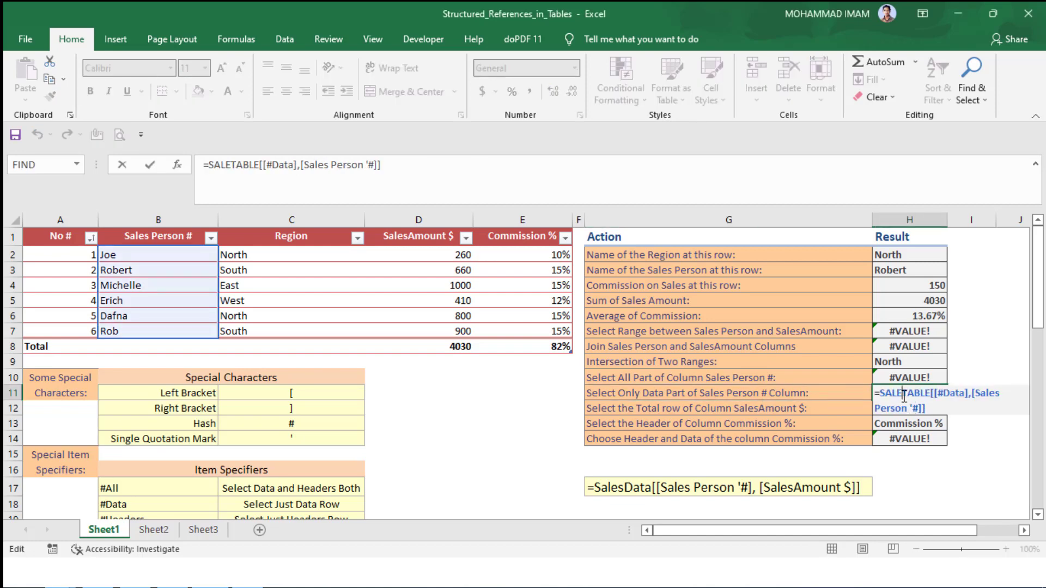
click(938, 394)
Step: Compare the H11 formula with the #Data entry in the Item Specifiers list, then close the formula and reselect H11
scroll(241, 418, down, 2)
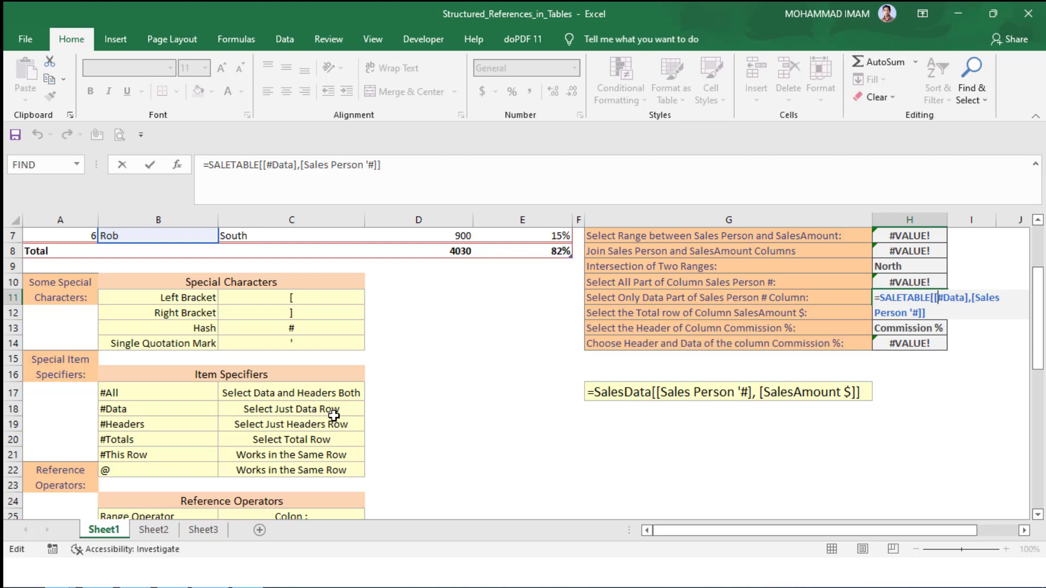
scroll(647, 408, up, 2)
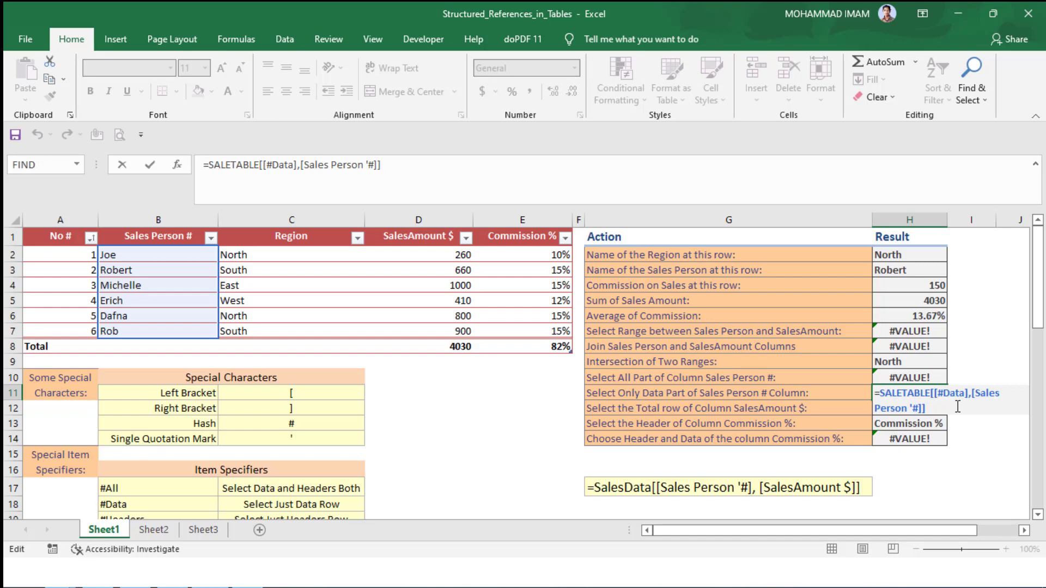
scroll(948, 406, down, 2)
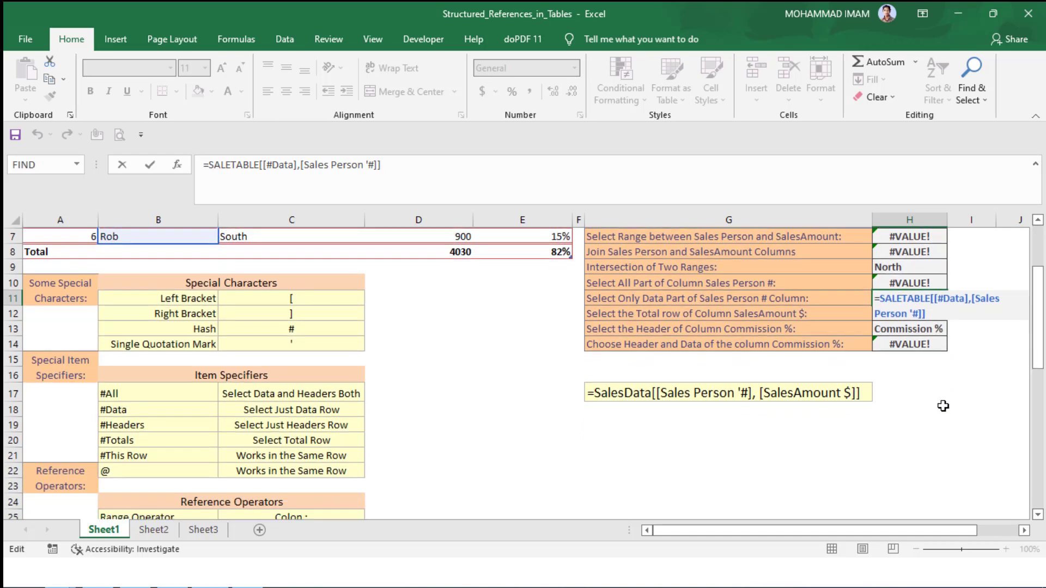
scroll(938, 406, up, 1)
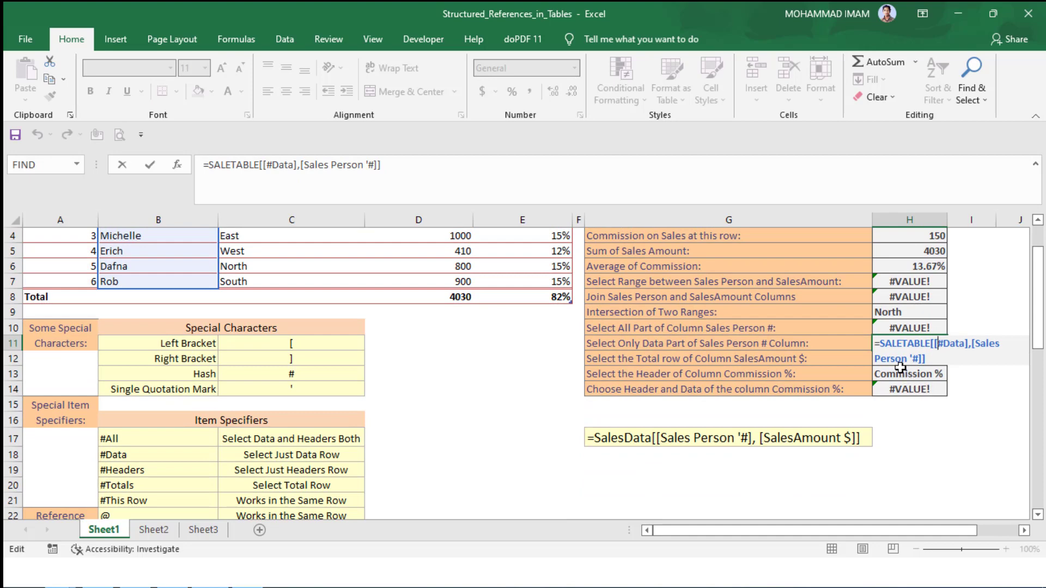
scroll(252, 395, down, 1)
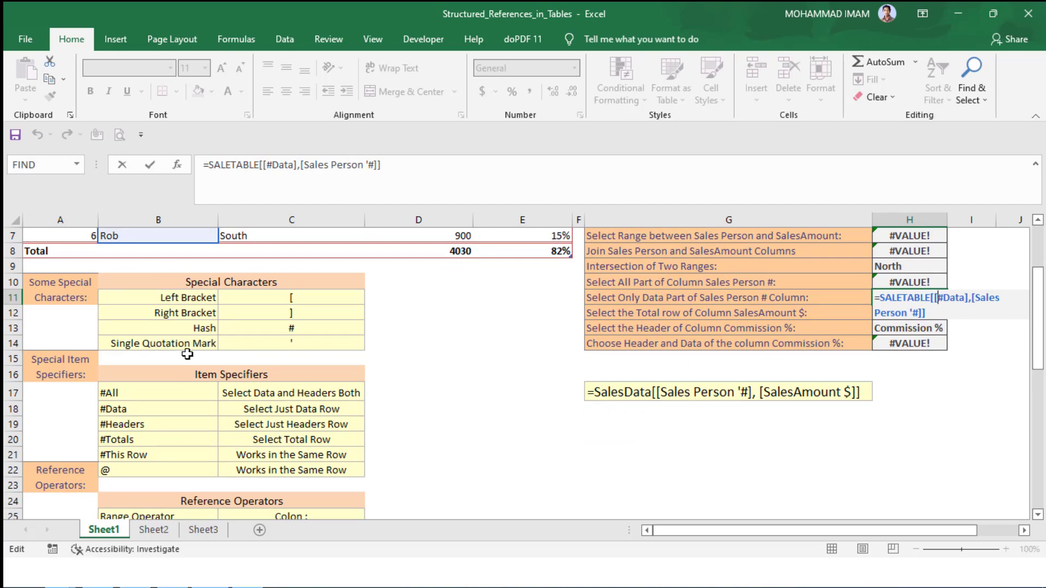
scroll(972, 411, up, 1)
scroll(971, 411, up, 2)
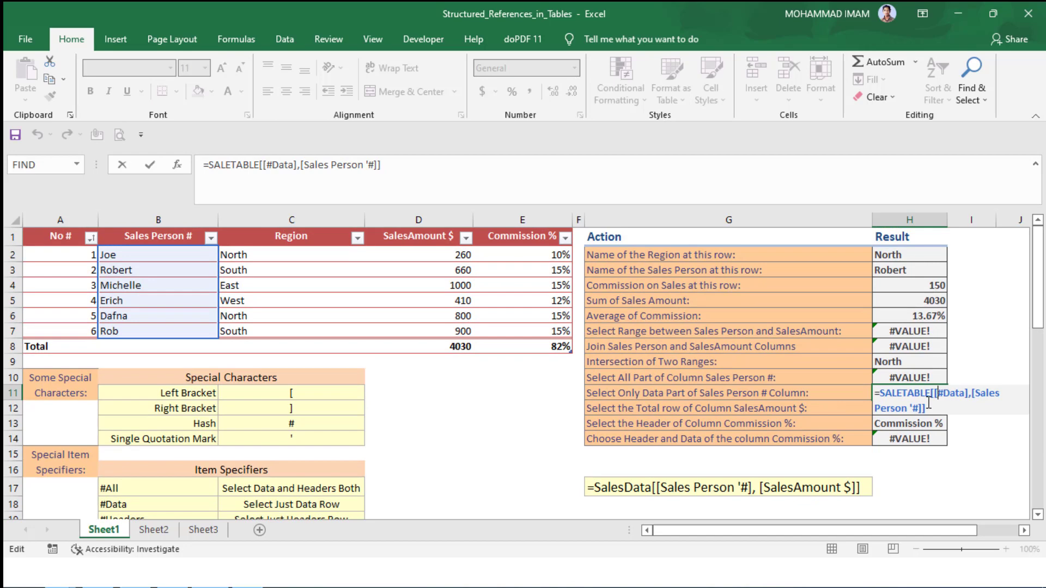
key(Return)
click(924, 395)
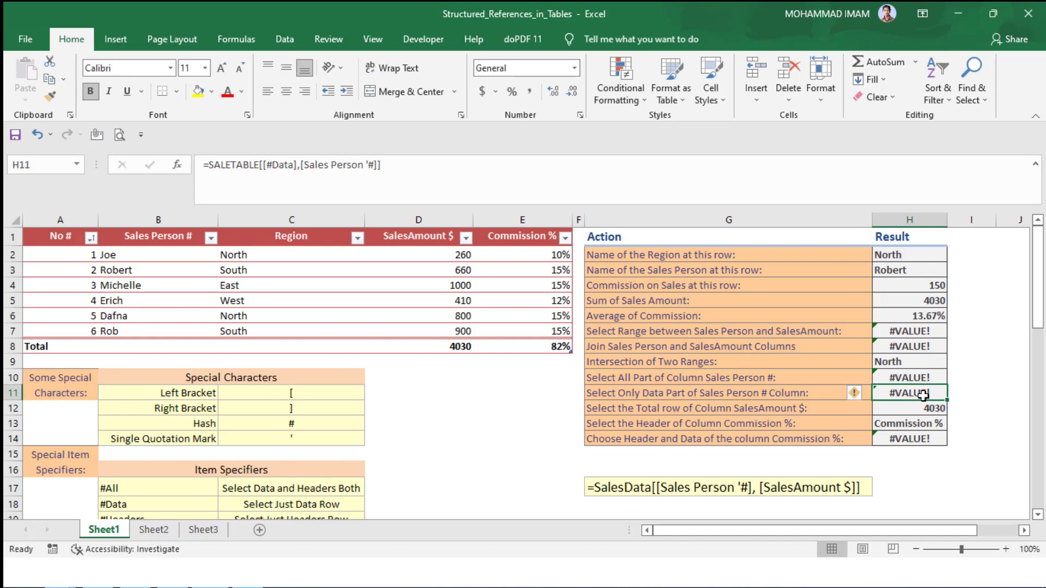
Step: Examine the H12 formula for the SalesAmount $ total row, checking #Totals against the Item Specifiers list
scroll(752, 342, down, 1)
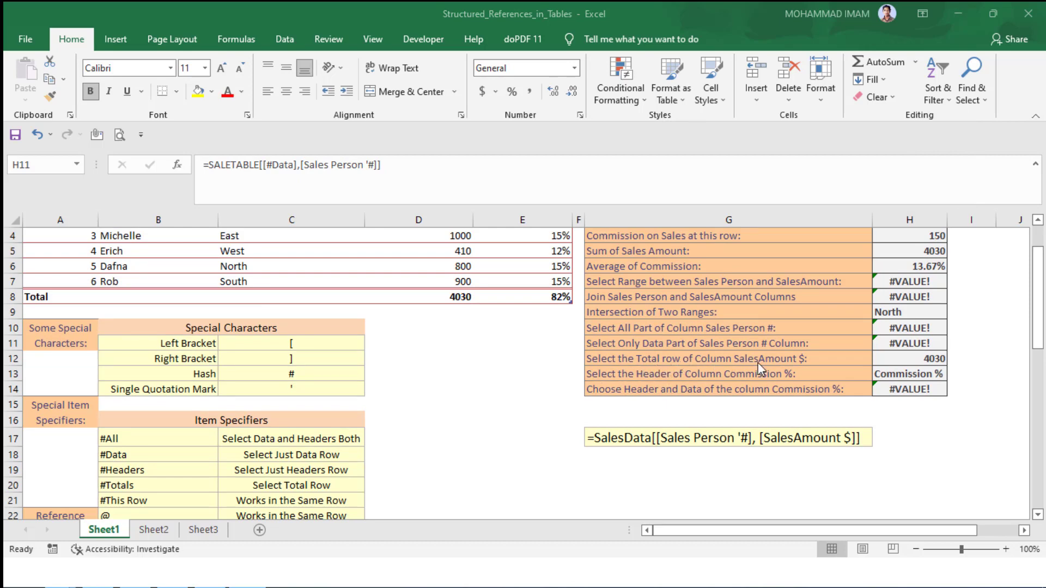
double_click(926, 358)
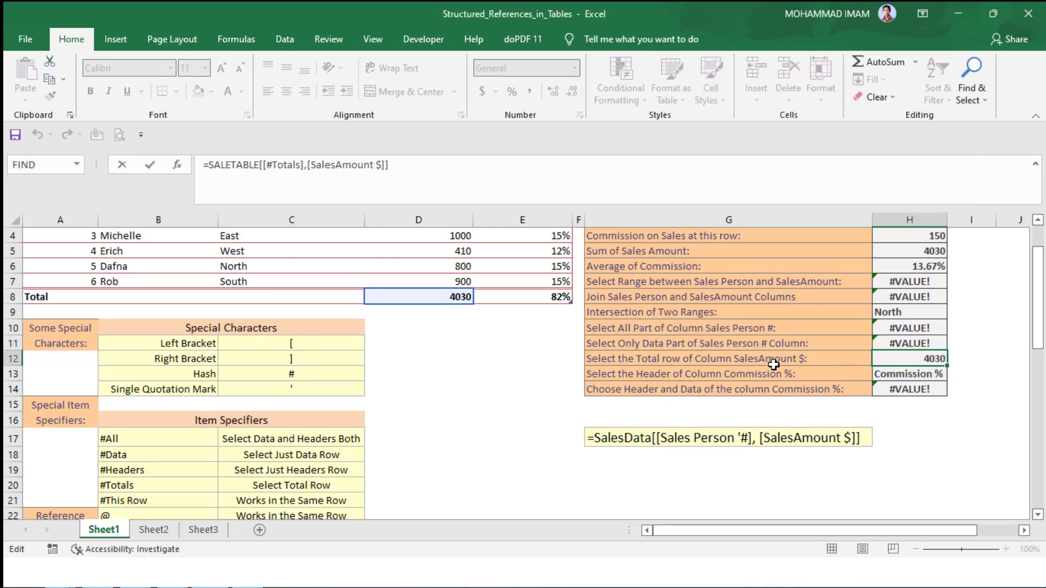
scroll(771, 362, up, 1)
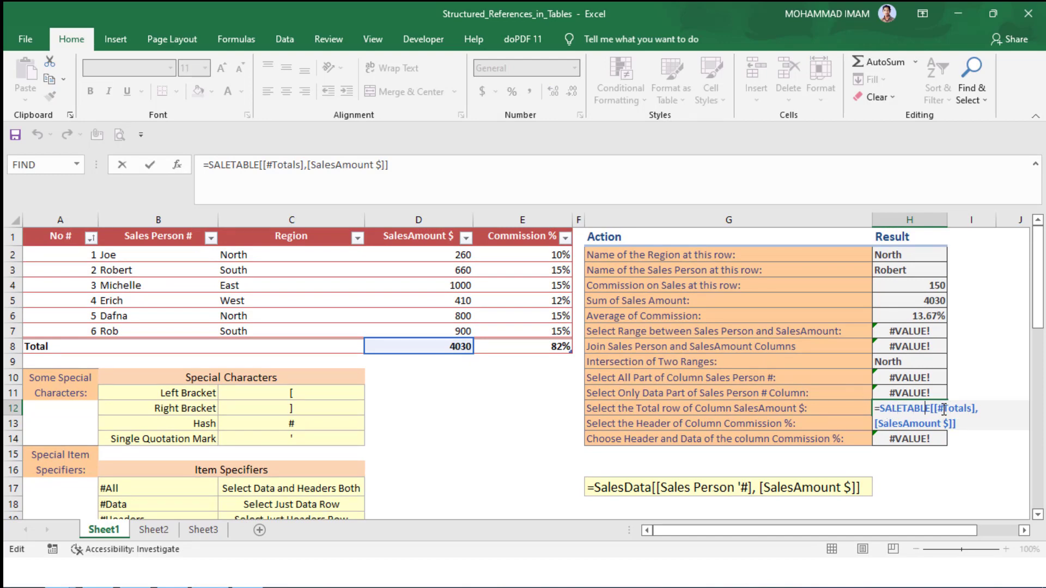
scroll(627, 394, down, 2)
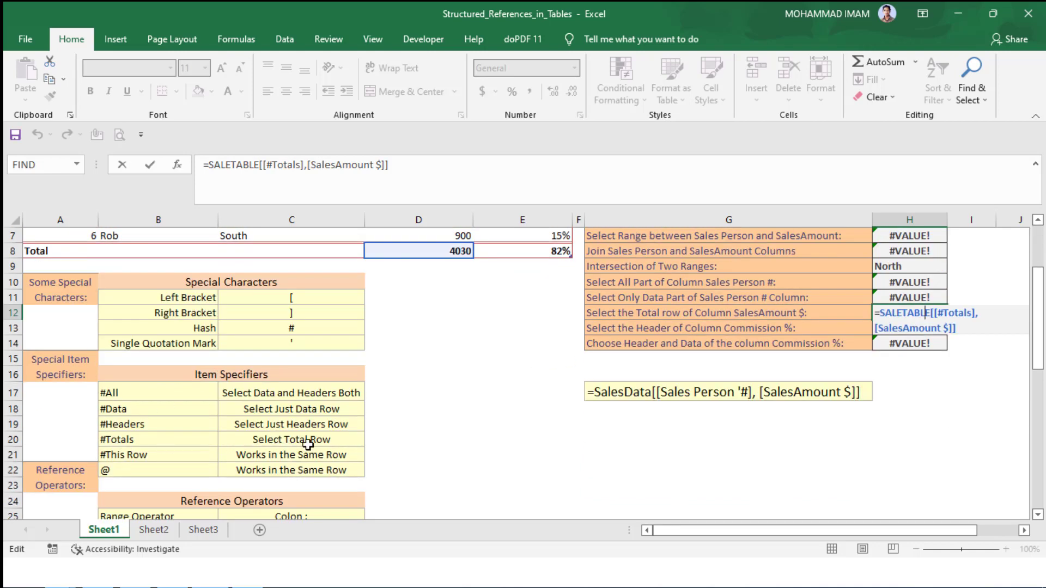
scroll(952, 380, up, 1)
scroll(952, 380, up, 1)
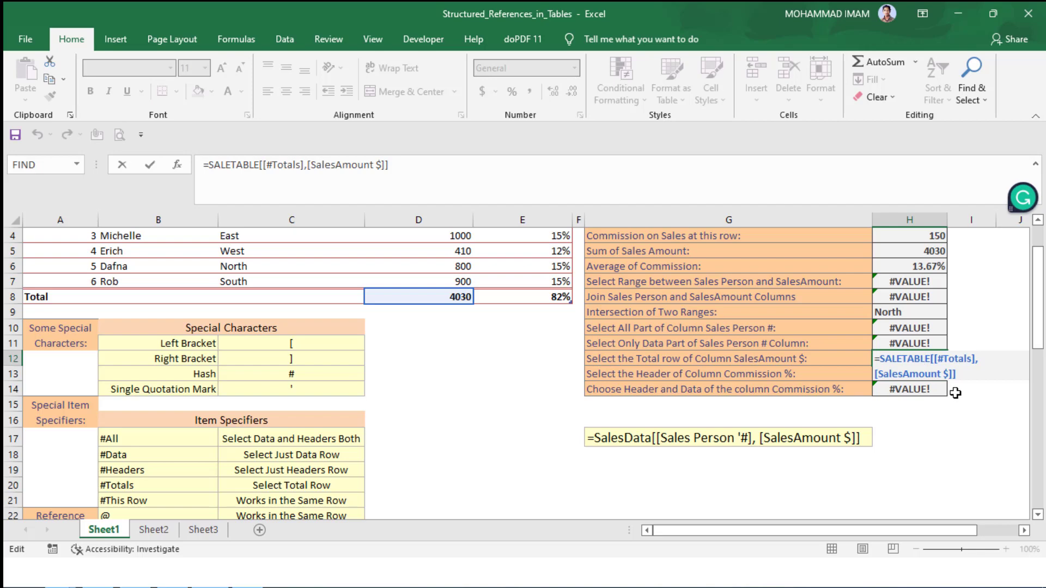
scroll(846, 355, up, 1)
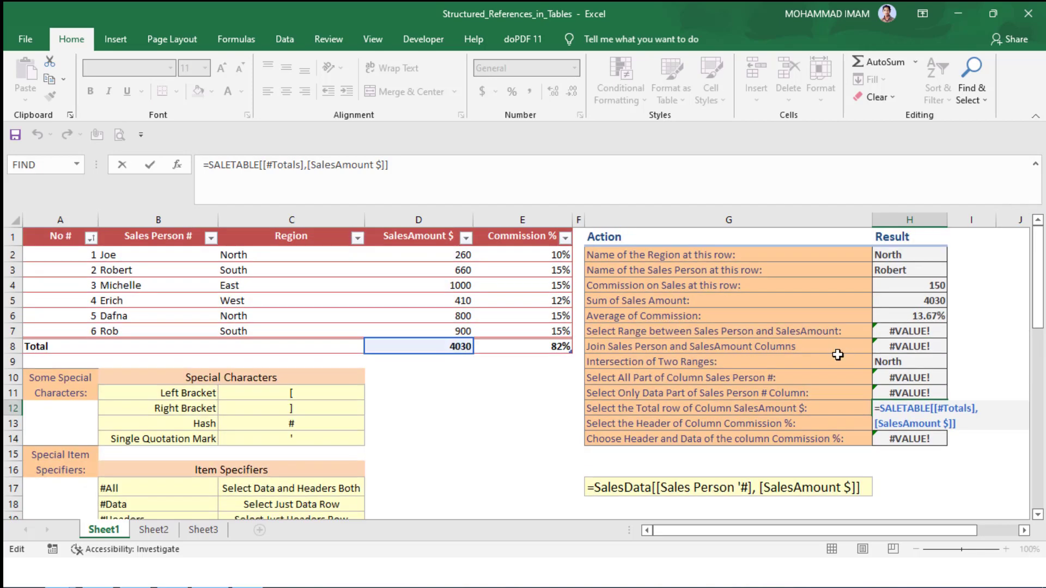
key(Return)
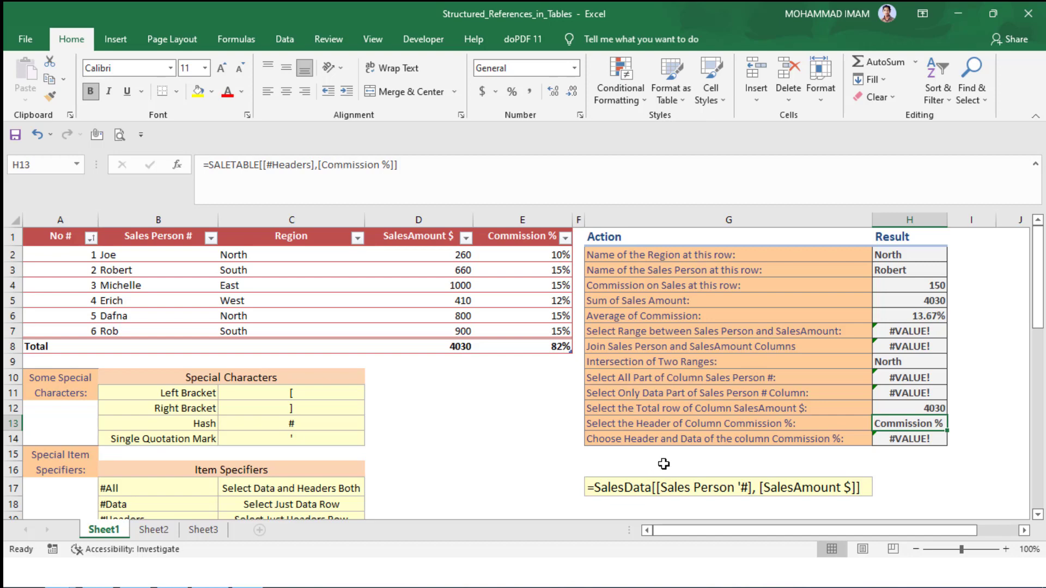
Step: Examine the H14 formula that combines the #Headers and #Data specifiers for the Commission % column
click(850, 440)
double_click(926, 443)
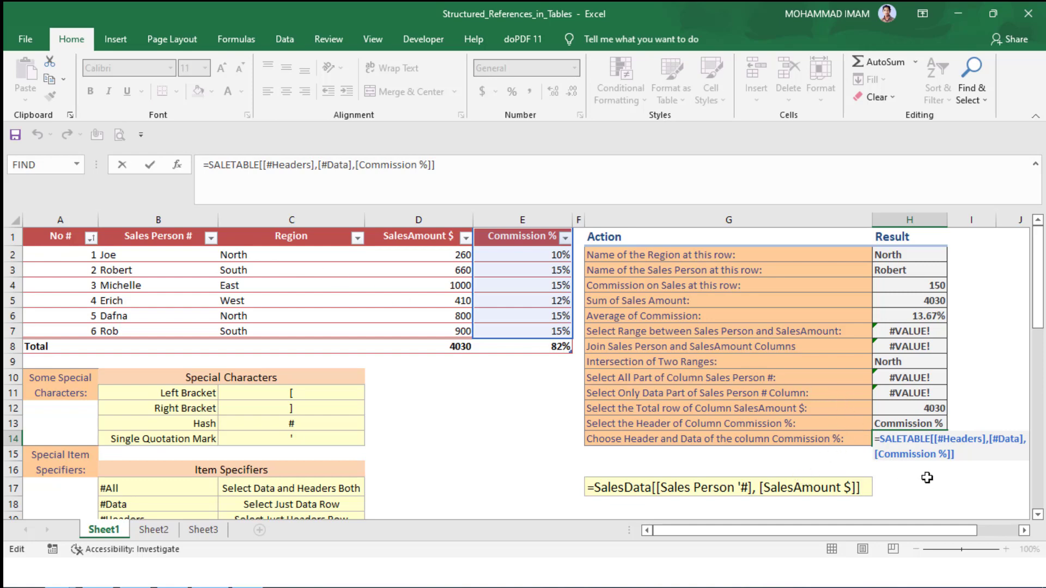
scroll(927, 471, down, 1)
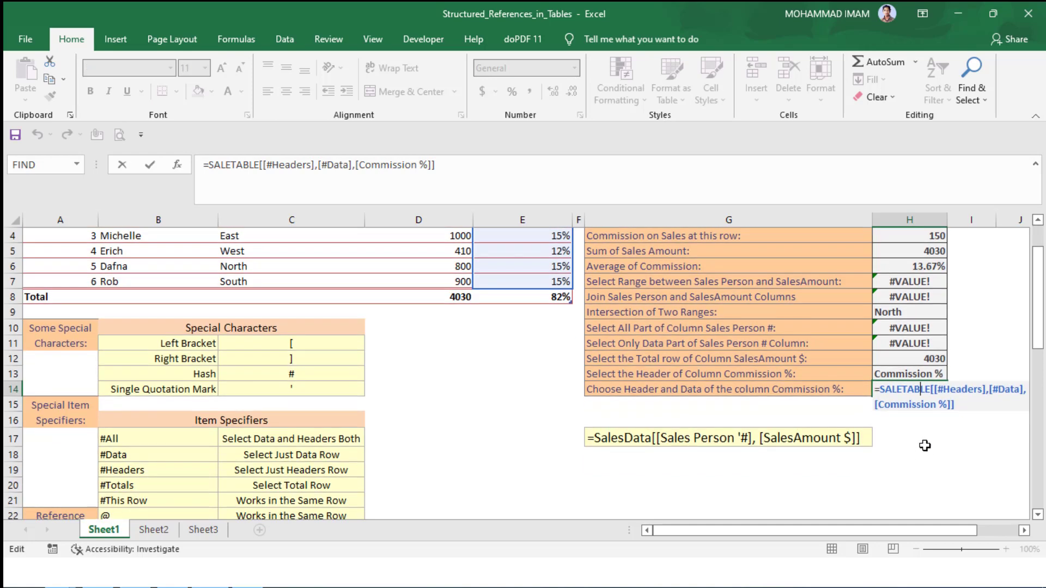
scroll(928, 417, up, 1)
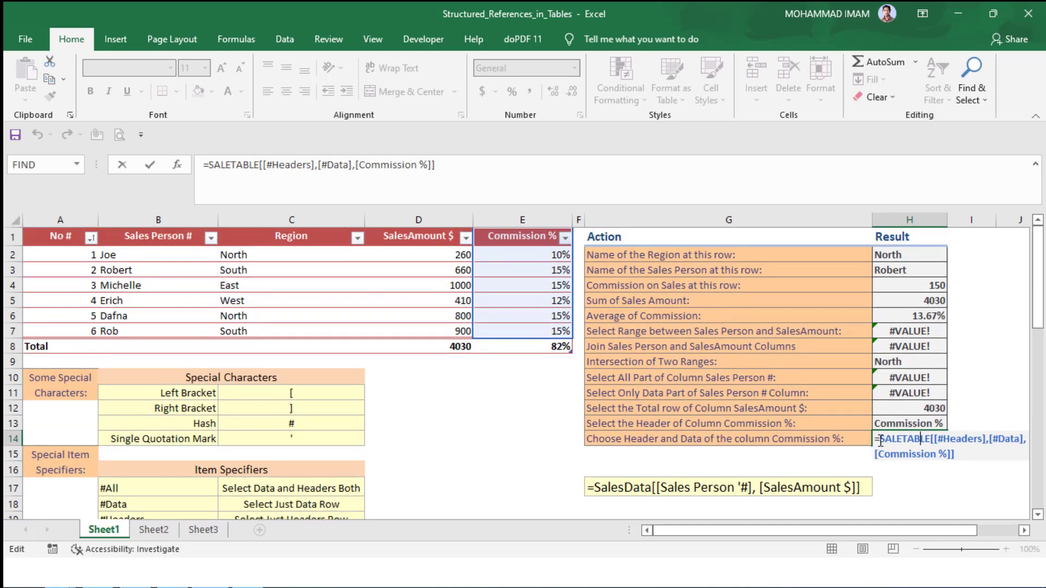
click(918, 448)
click(918, 444)
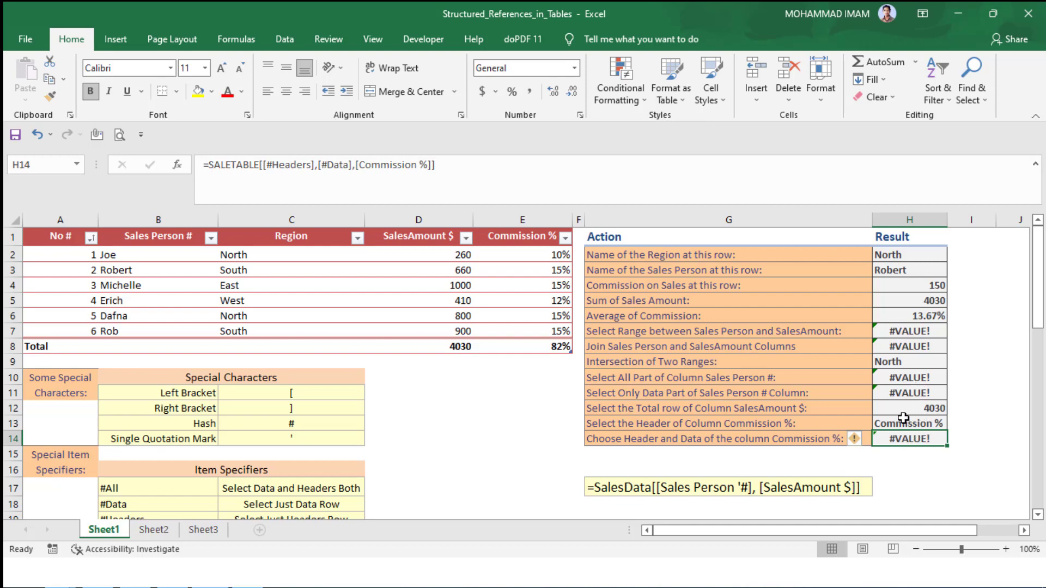
scroll(681, 404, down, 1)
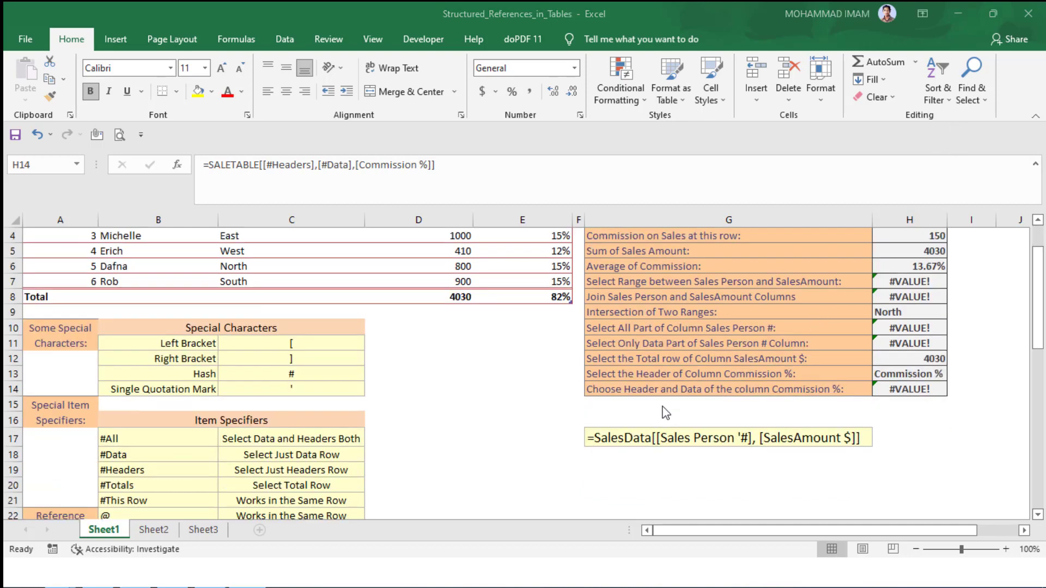
scroll(694, 364, up, 1)
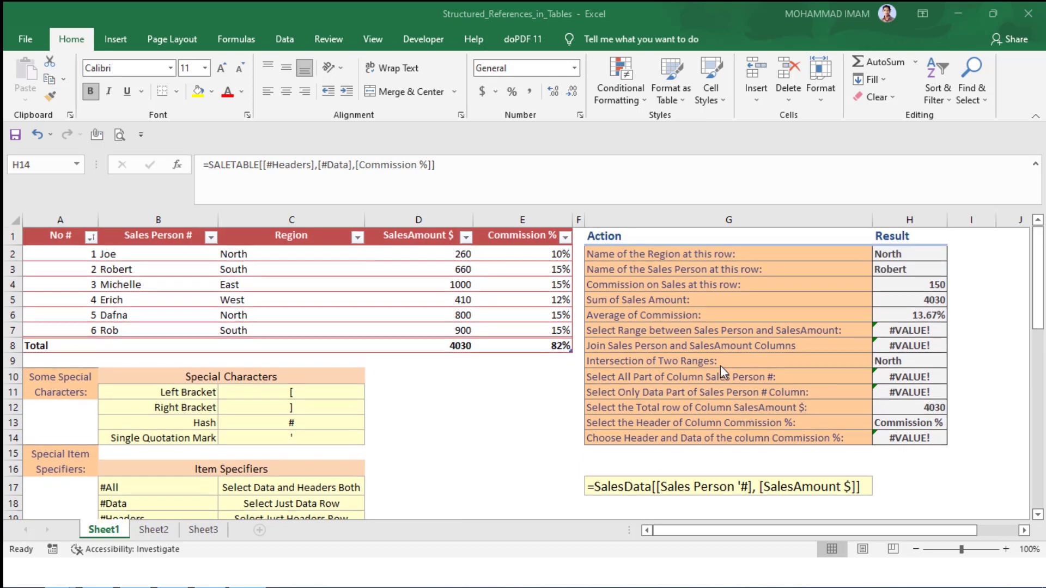